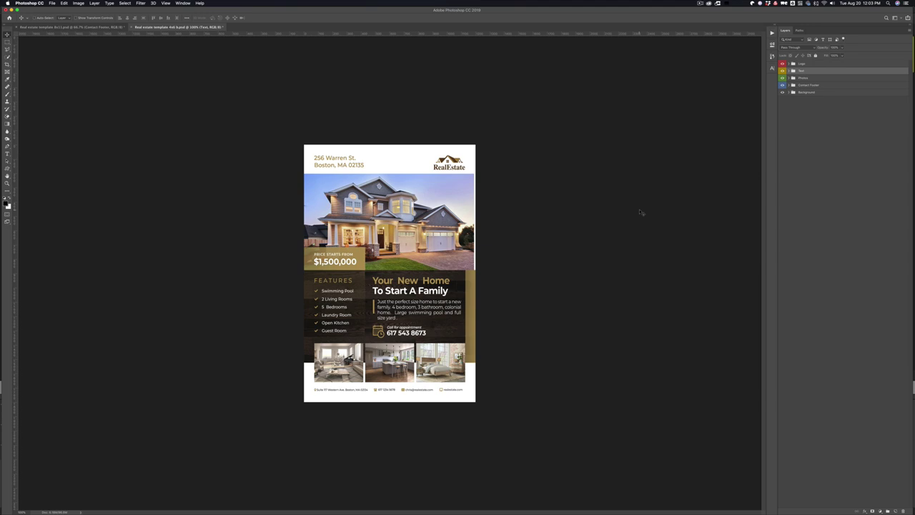
Read the template's required-fonts note in TextEdit, then close it
{"action": "key", "text": "super+Tab"}
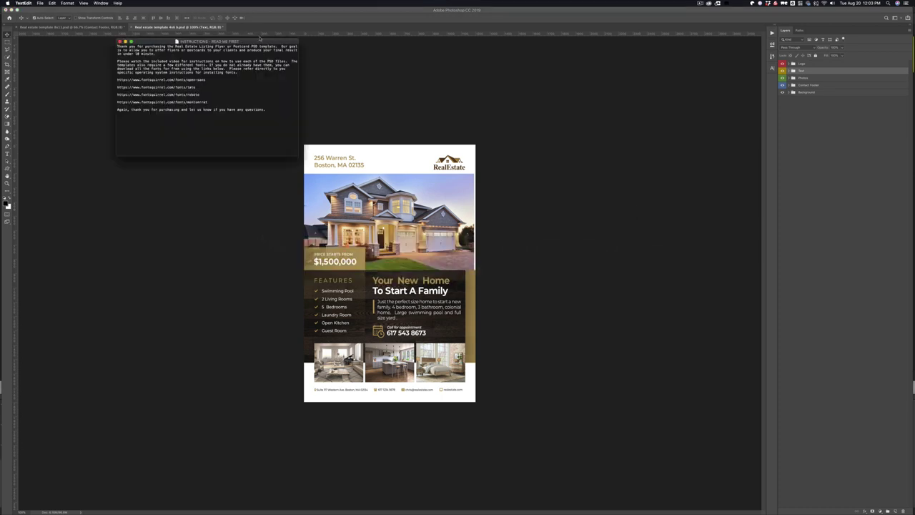
{"action": "left_click_drag", "start_coordinate": [259, 38], "coordinate": [235, 69]}
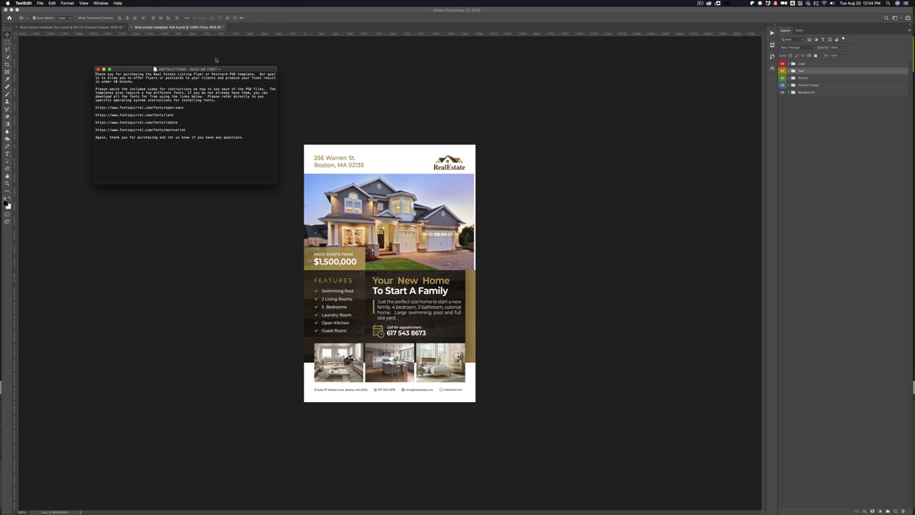
{"action": "left_click_drag", "start_coordinate": [139, 65], "coordinate": [119, 85]}
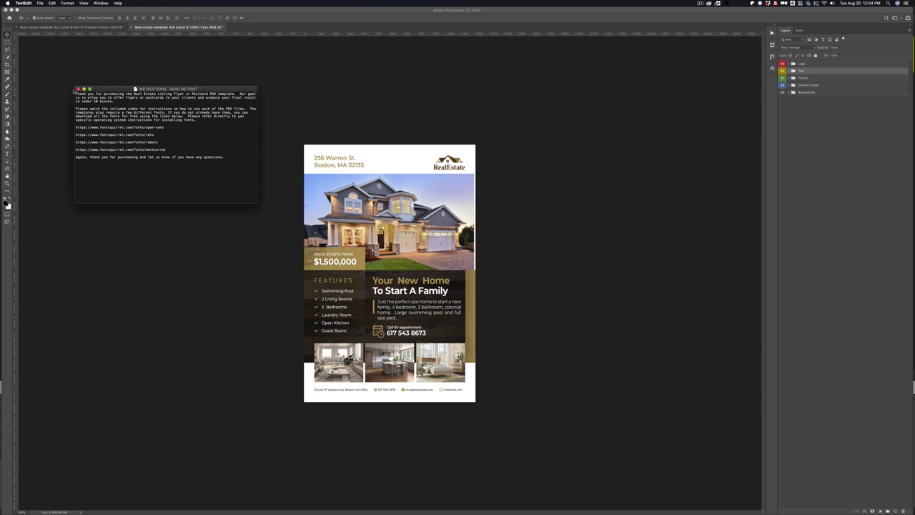
{"action": "left_click", "coordinate": [78, 89]}
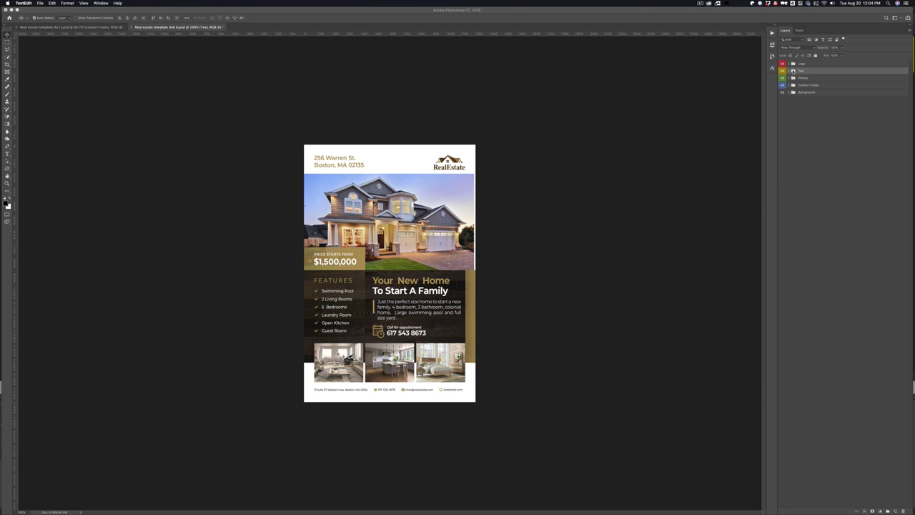
Expand the Logo group in the Layers panel to reveal the LOGO smart object
{"action": "left_click", "coordinate": [789, 64]}
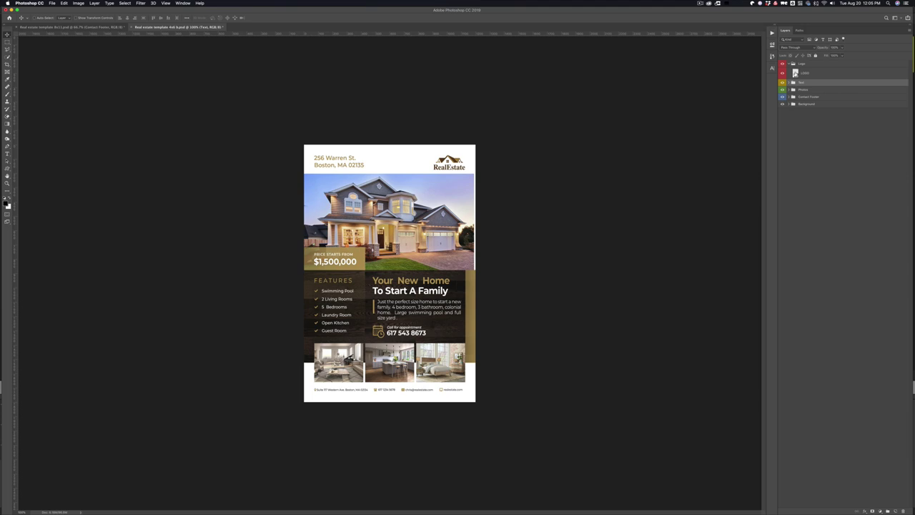
Open the LOGO smart object and place Logo.png, enlarging it slightly
{"action": "double_click", "coordinate": [795, 73]}
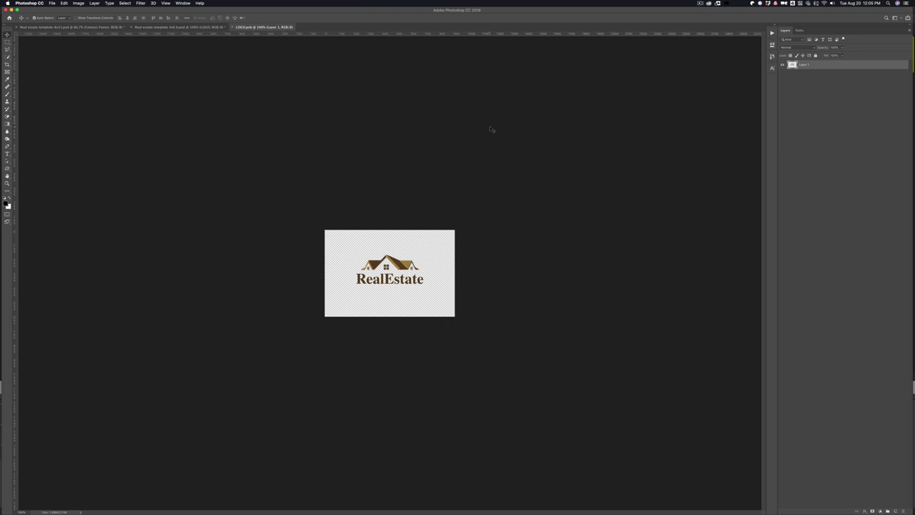
{"action": "key", "text": "super+o"}
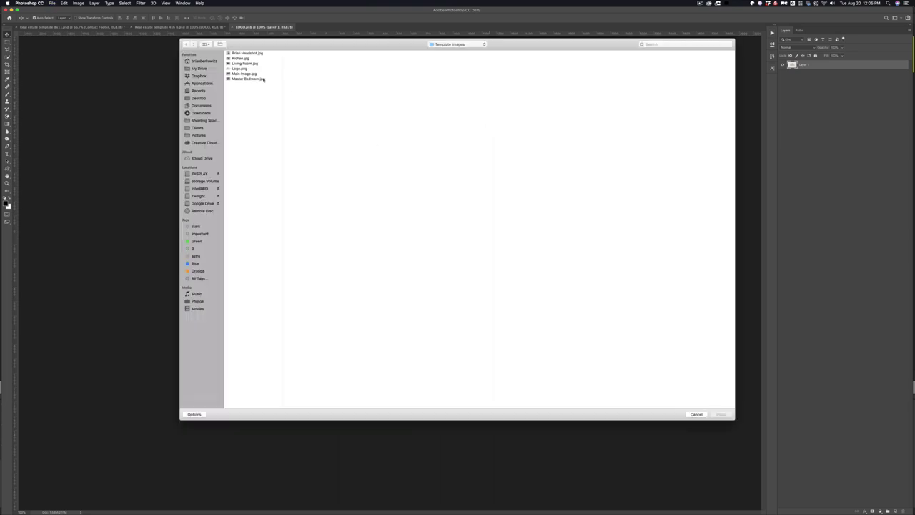
{"action": "left_click", "coordinate": [246, 70]}
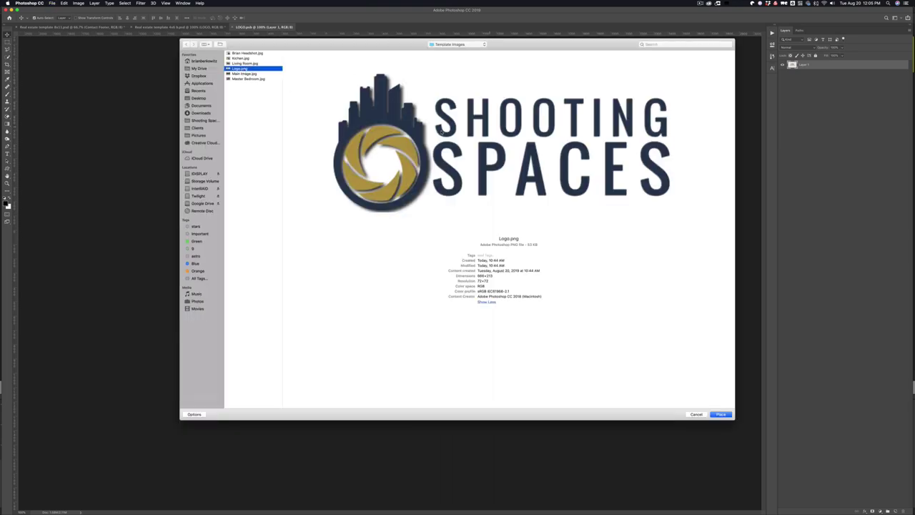
{"action": "left_click", "coordinate": [719, 414]}
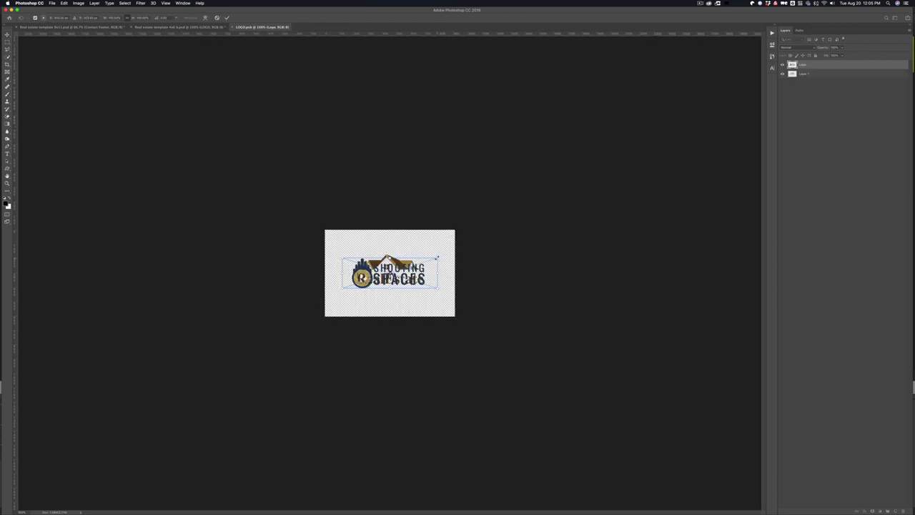
{"action": "left_click_drag", "start_coordinate": [437, 259], "coordinate": [456, 245]}
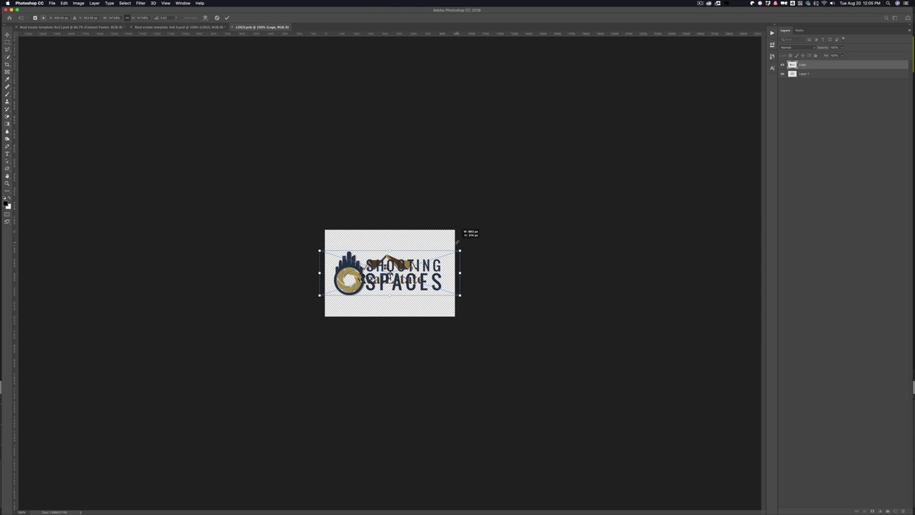
{"action": "key", "text": "Return"}
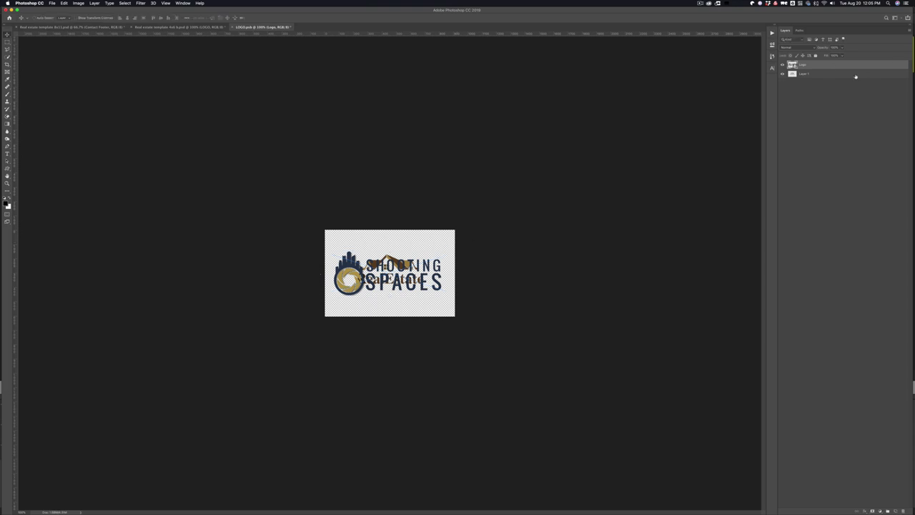
Delete the old RealEstate logo layer and close the smart object
{"action": "left_click", "coordinate": [855, 76]}
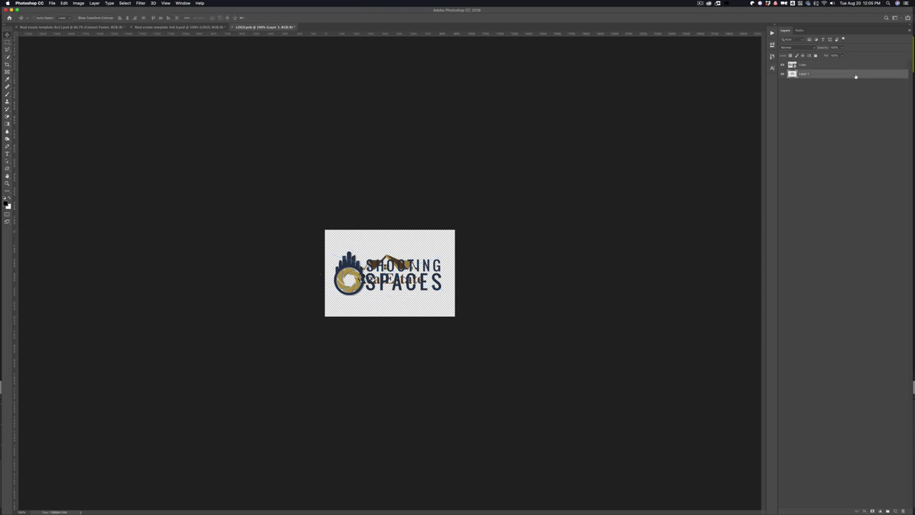
{"action": "key", "text": "Delete"}
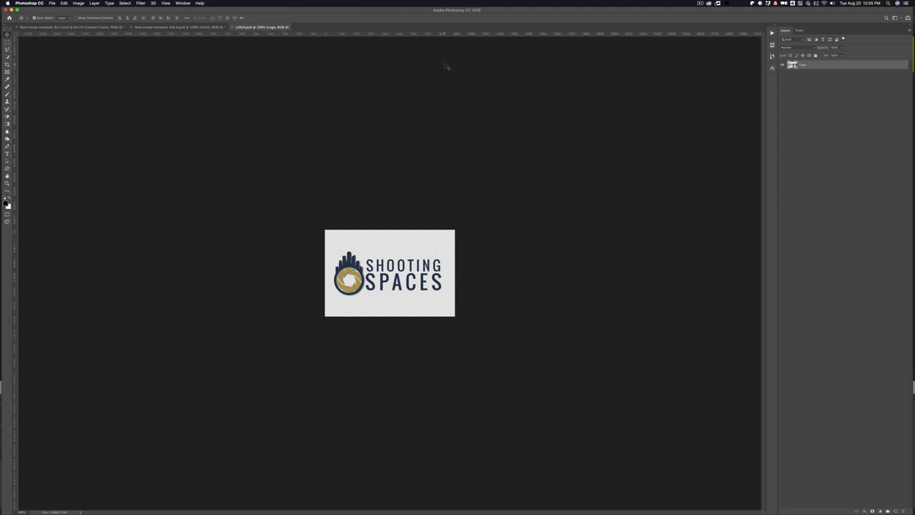
{"action": "key", "text": "super+w"}
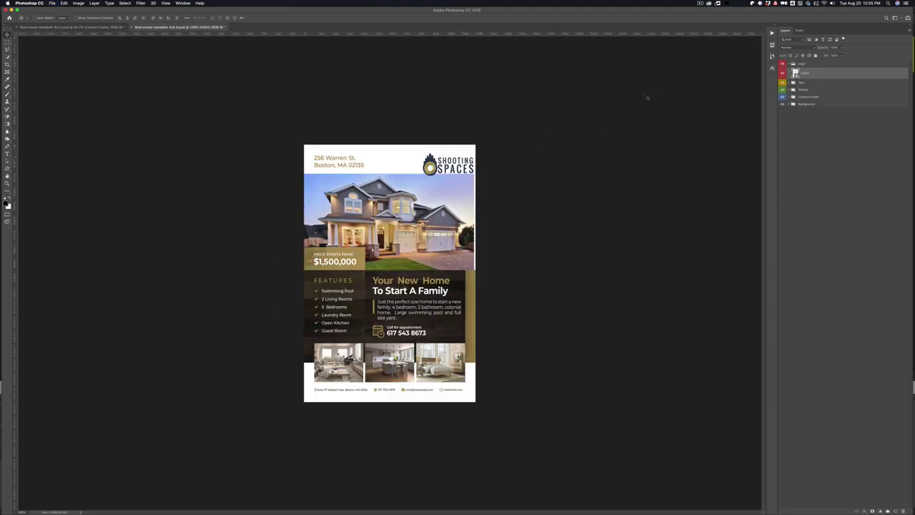
Scale the Shooting Spaces logo up, shift it up-left, then save and close the smart object
{"action": "double_click", "coordinate": [795, 73]}
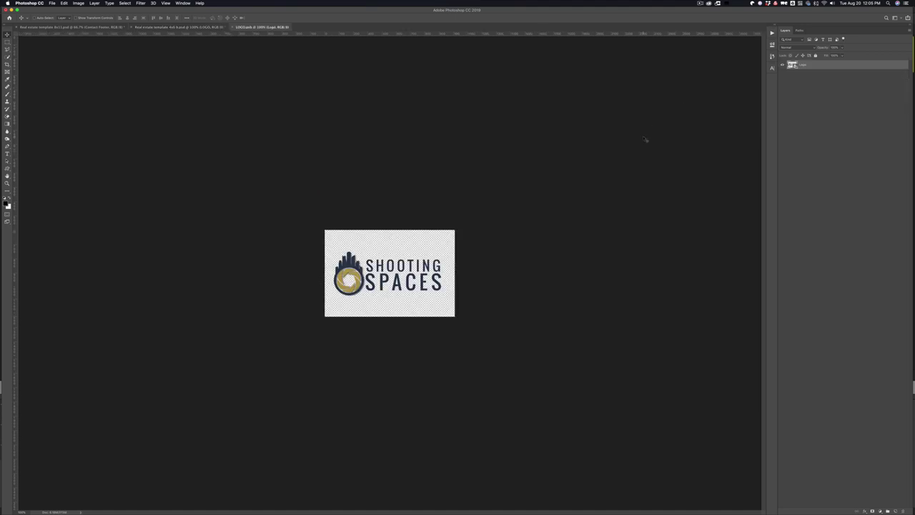
{"action": "key", "text": "super+t"}
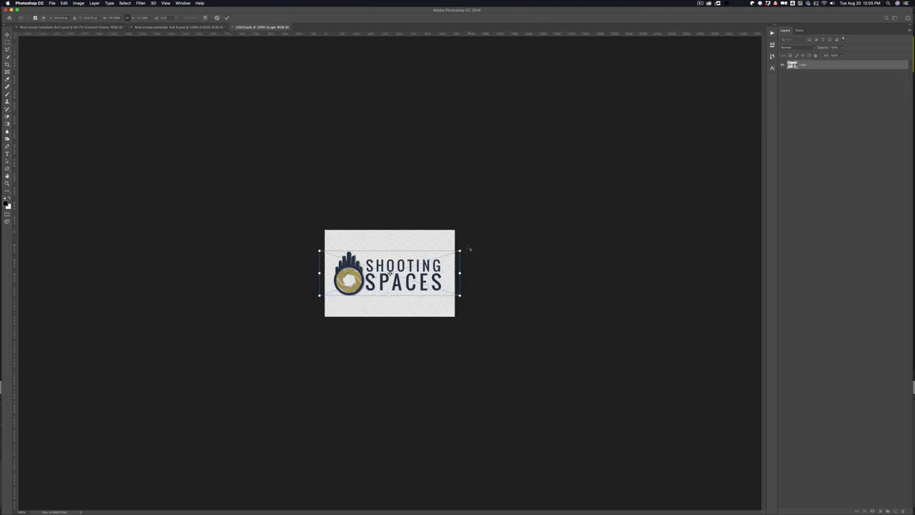
{"action": "left_click_drag", "start_coordinate": [459, 250], "coordinate": [454, 246]}
{"action": "left_click_drag", "start_coordinate": [392, 263], "coordinate": [389, 259]}
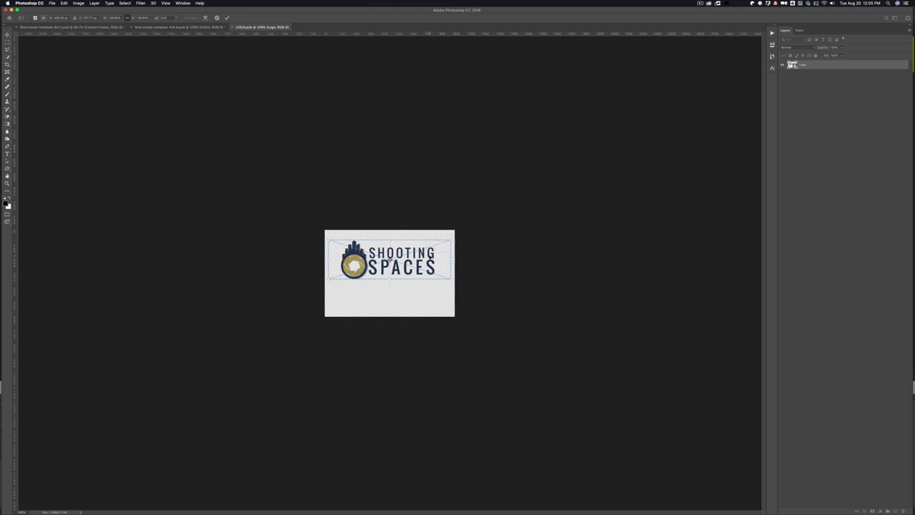
{"action": "key", "text": "Return"}
{"action": "key", "text": "super+s"}
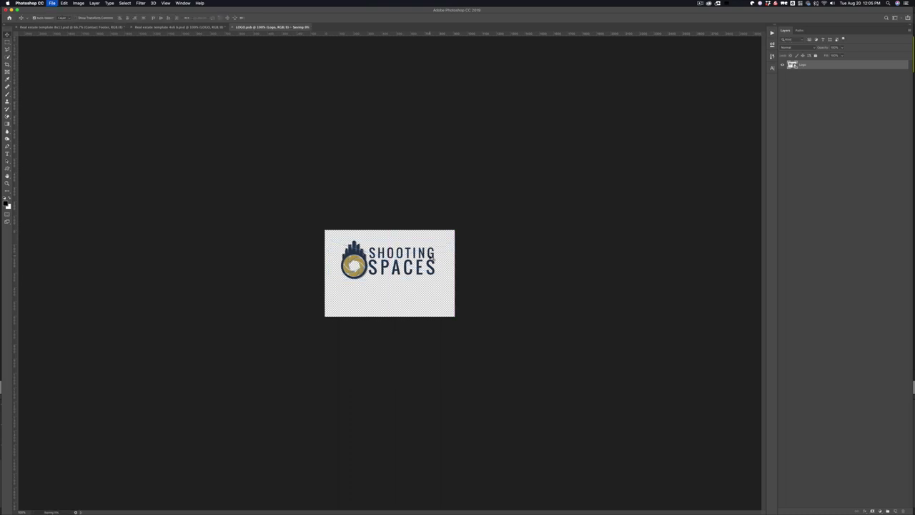
{"action": "key", "text": "super+w"}
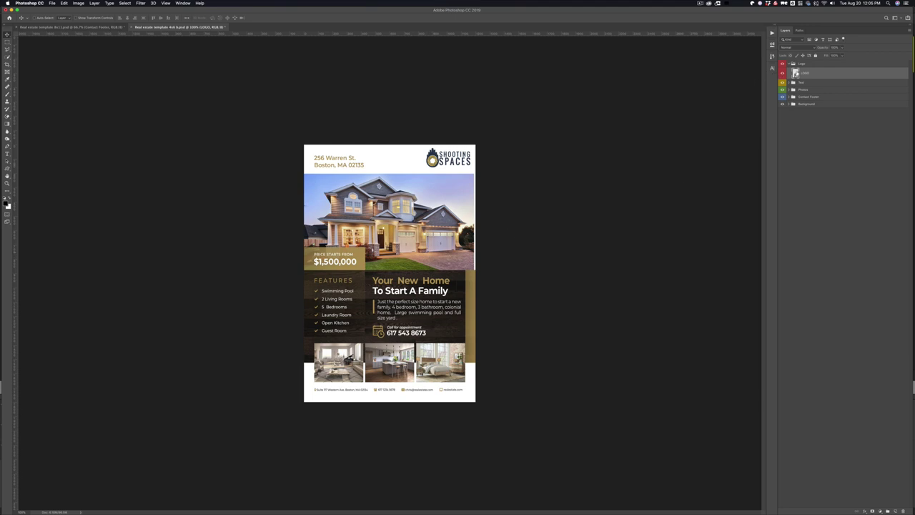
Nudge the logo down one step inside the smart object, then save and close it
{"action": "double_click", "coordinate": [795, 74]}
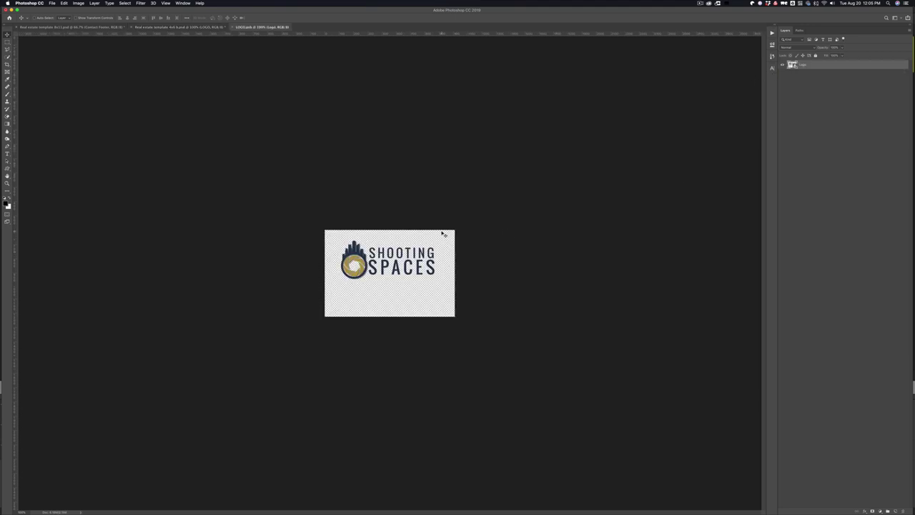
{"action": "key", "text": "Down"}
{"action": "key", "text": "Down"}
{"action": "key", "text": "Down"}
{"action": "key", "text": "Down"}
{"action": "key", "text": "Down"}
{"action": "key", "text": "Down"}
{"action": "key", "text": "super+s"}
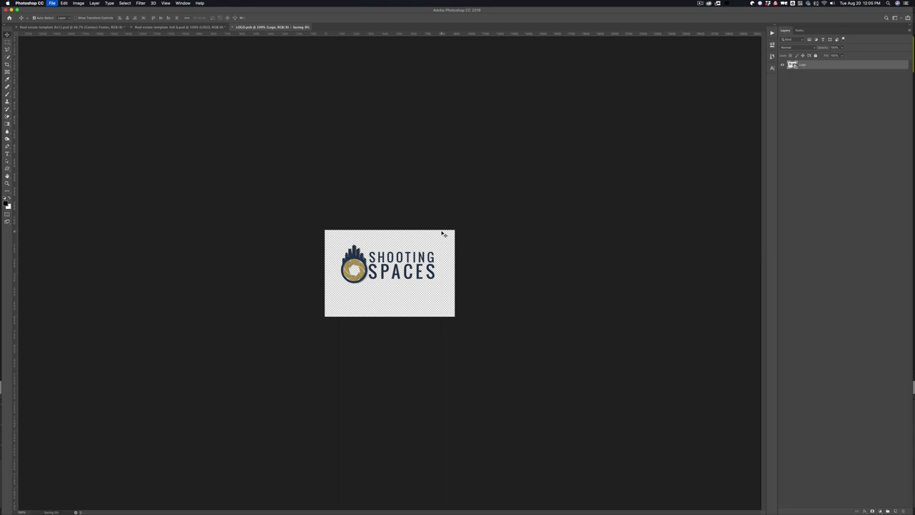
{"action": "key", "text": "super+w"}
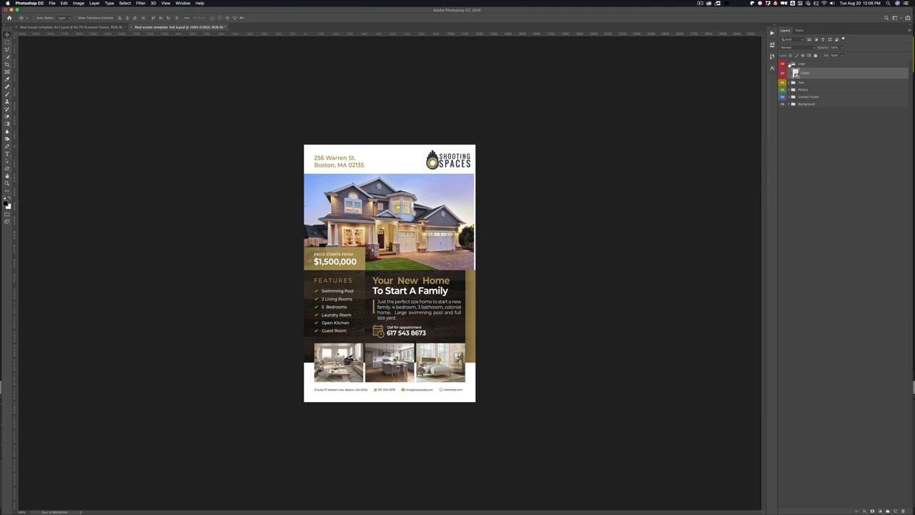
Replace the Address layer's first line with 123 Main Street
{"action": "left_click", "coordinate": [788, 64]}
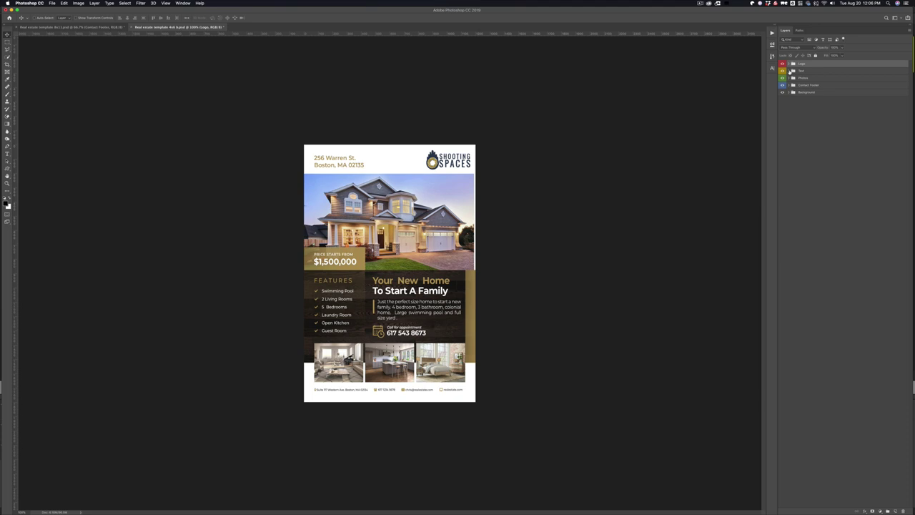
{"action": "left_click", "coordinate": [788, 71]}
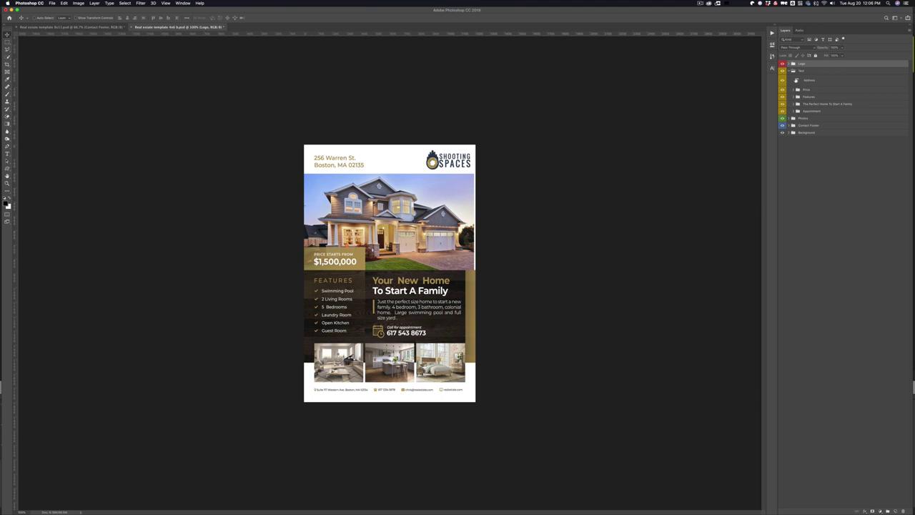
{"action": "double_click", "coordinate": [795, 80]}
{"action": "left_click", "coordinate": [336, 158]}
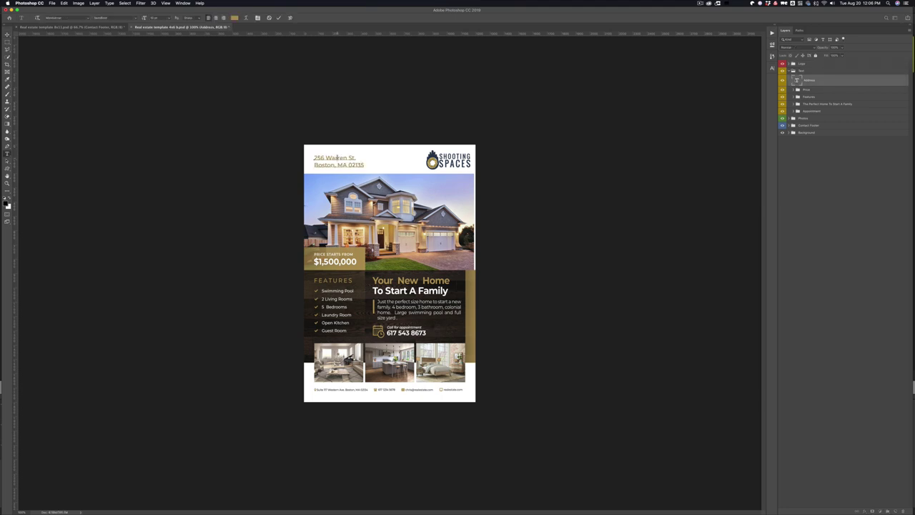
{"action": "triple_click", "coordinate": [337, 157]}
{"action": "type", "text": "12 "}
{"action": "type", "text": " Main Street"}
{"action": "key", "text": "super+Return"}
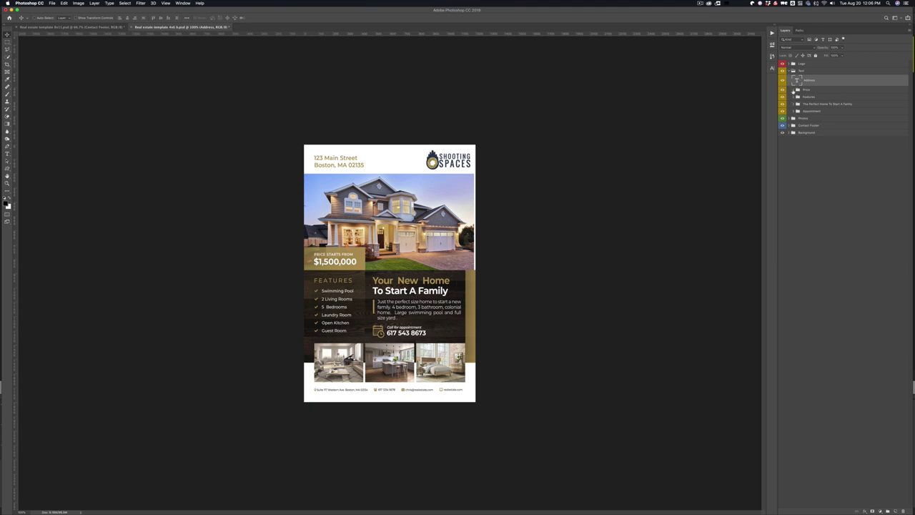
Cut 'STARTS FROM' from the price label so it reads ASKING
{"action": "left_click", "coordinate": [792, 90]}
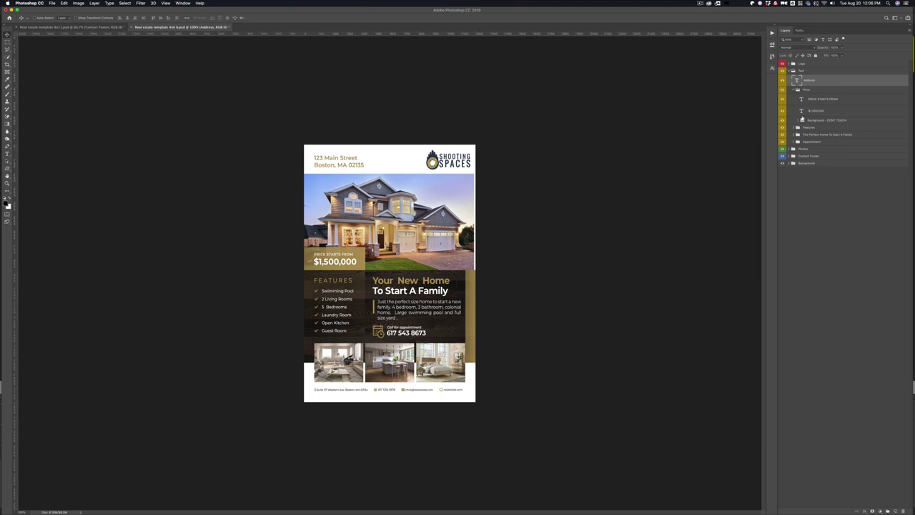
{"action": "left_click", "coordinate": [781, 99]}
{"action": "left_click", "coordinate": [782, 99]}
{"action": "double_click", "coordinate": [801, 100]}
{"action": "key", "text": "super+h"}
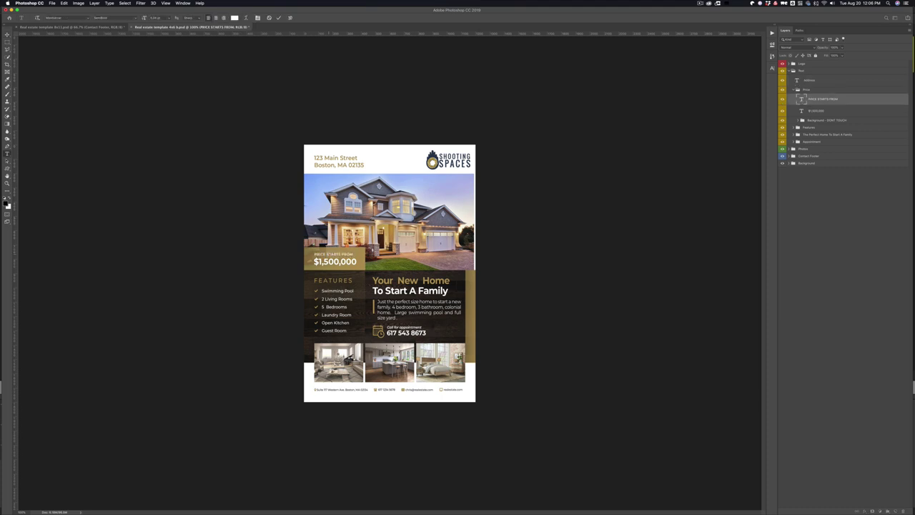
{"action": "left_click_drag", "start_coordinate": [326, 254], "coordinate": [355, 254]}
{"action": "key", "text": "BackSpace"}
{"action": "key", "text": "ctrl+Return"}
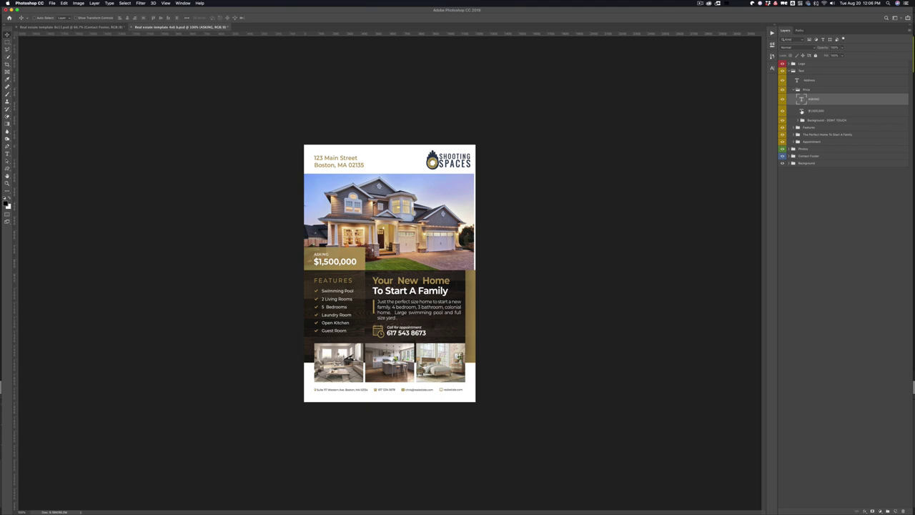
Edit the price from $1,500,000 to $500,000
{"action": "double_click", "coordinate": [801, 111]}
{"action": "left_click", "coordinate": [336, 281]}
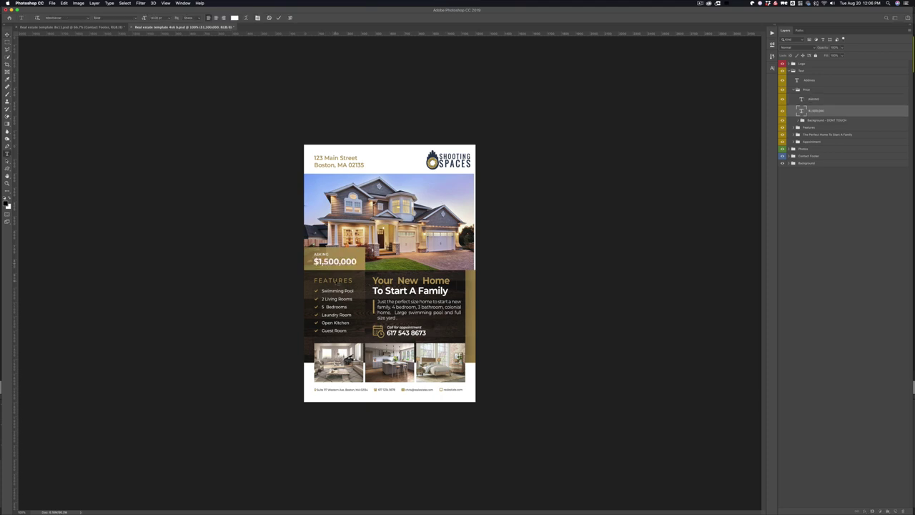
{"action": "key", "text": "BackSpace"}
{"action": "key", "text": "BackSpace"}
{"action": "key", "text": "ctrl+Return"}
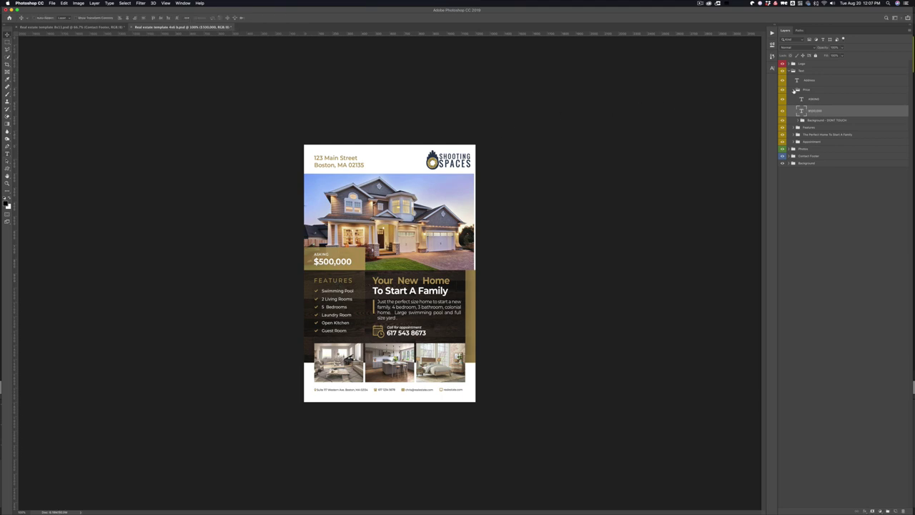
Expand the Features group and its 01 item to find the Swimming Pool layer
{"action": "left_click", "coordinate": [792, 90]}
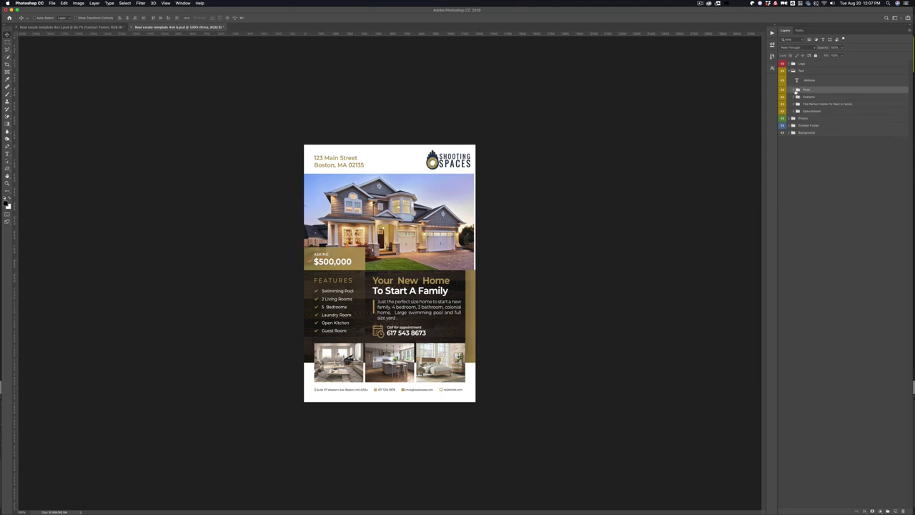
{"action": "left_click", "coordinate": [792, 90]}
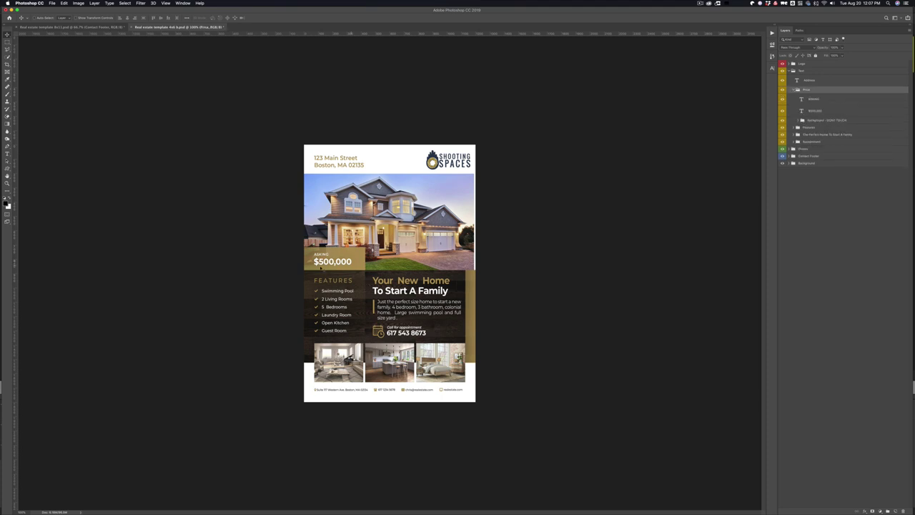
{"action": "left_click", "coordinate": [793, 90]}
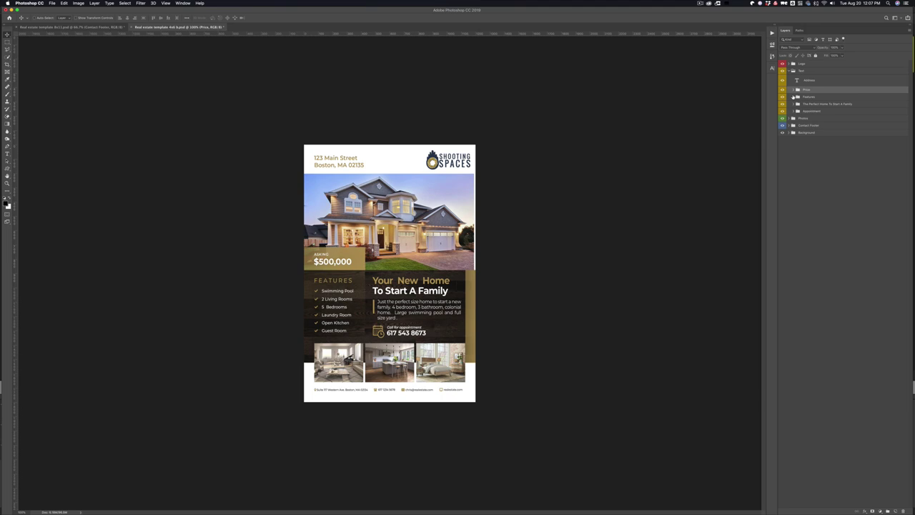
{"action": "left_click", "coordinate": [794, 96]}
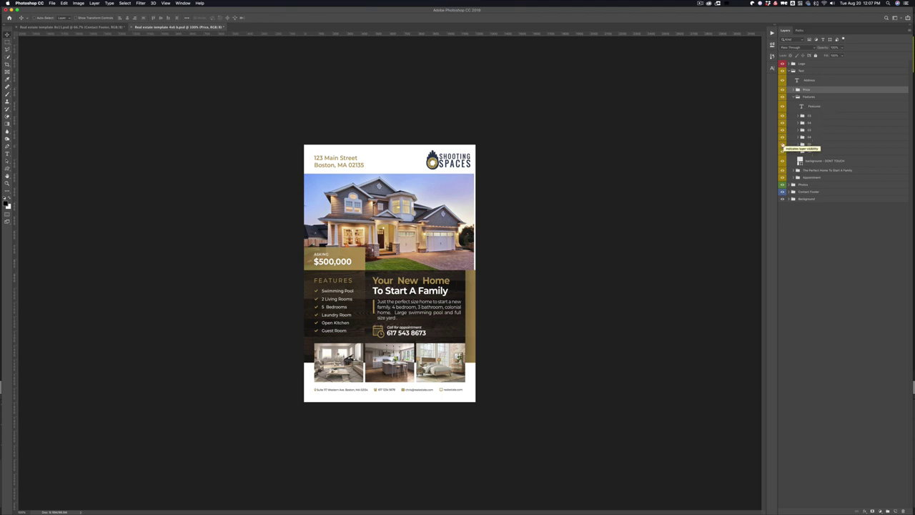
{"action": "left_click", "coordinate": [781, 116]}
{"action": "left_click", "coordinate": [782, 116]}
{"action": "left_click", "coordinate": [781, 123]}
{"action": "left_click", "coordinate": [781, 123]}
{"action": "left_click", "coordinate": [798, 116]}
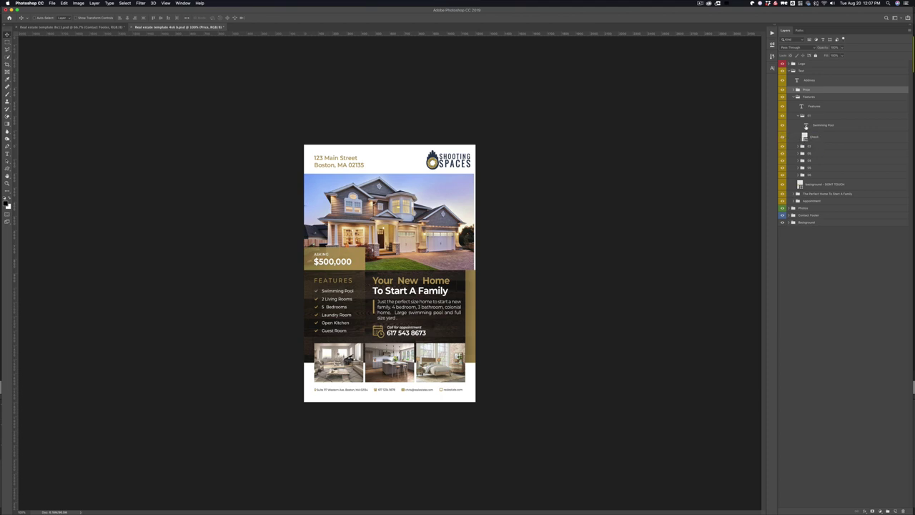
Retype the first feature as CABANA, then collapse the feature groups
{"action": "double_click", "coordinate": [806, 126]}
{"action": "type", "text": "CABANA"}
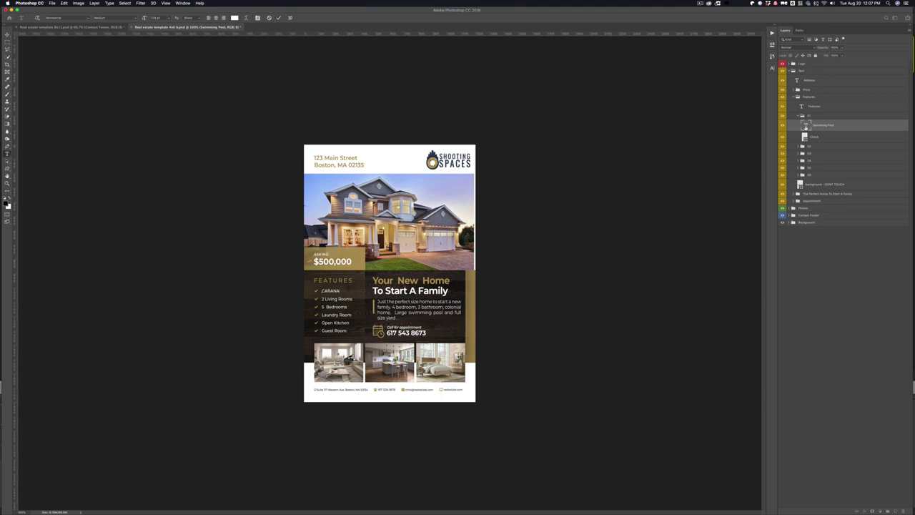
{"action": "key", "text": "ctrl+Return"}
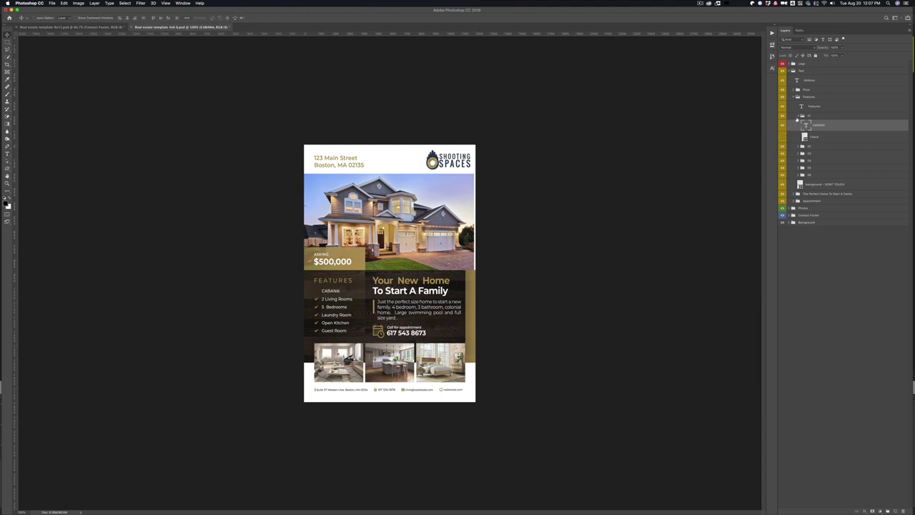
{"action": "left_click", "coordinate": [797, 116]}
{"action": "left_click", "coordinate": [798, 124]}
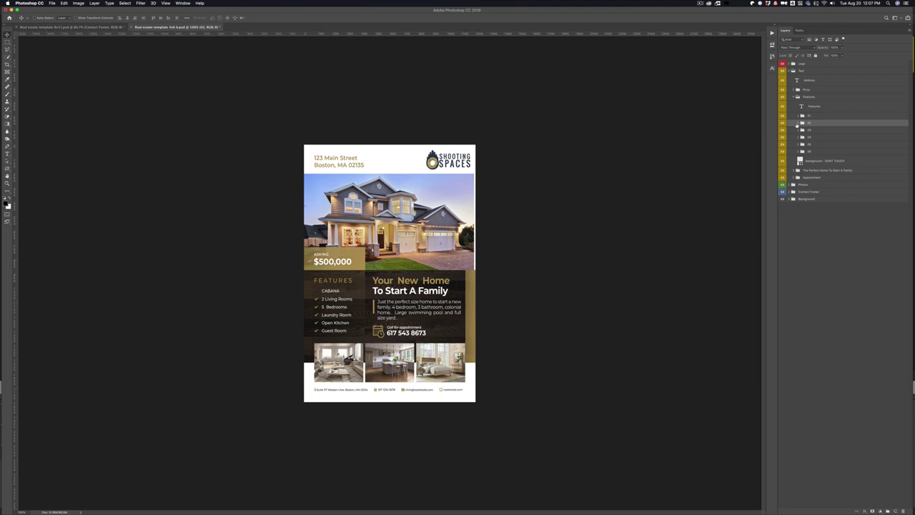
{"action": "left_click", "coordinate": [797, 124]}
{"action": "left_click", "coordinate": [798, 124]}
{"action": "left_click", "coordinate": [797, 117]}
{"action": "left_click", "coordinate": [798, 117]}
{"action": "left_click", "coordinate": [793, 97]}
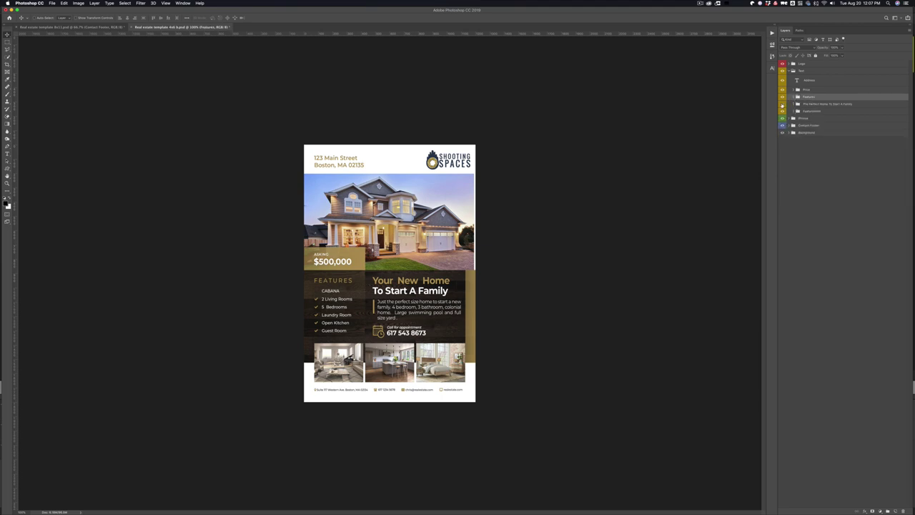
Expand The Perfect Home To Start A Family group and identify its headline and description layers
{"action": "left_click", "coordinate": [782, 105]}
{"action": "left_click", "coordinate": [782, 104]}
{"action": "left_click", "coordinate": [794, 105]}
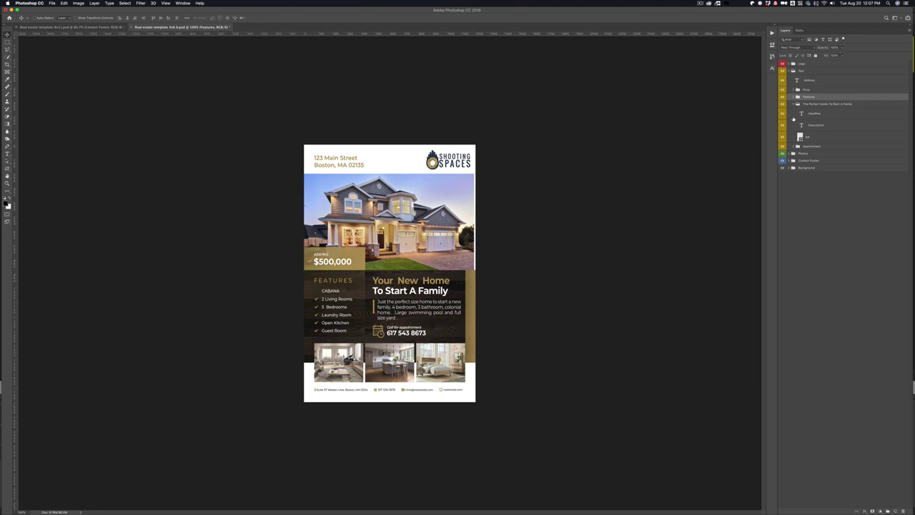
{"action": "left_click", "coordinate": [782, 113]}
{"action": "left_click", "coordinate": [781, 113]}
{"action": "left_click", "coordinate": [782, 125]}
{"action": "left_click", "coordinate": [781, 125]}
Retype the headline as 'New To The Market' above 'Just Listed', leaving the description unchanged
{"action": "double_click", "coordinate": [800, 114]}
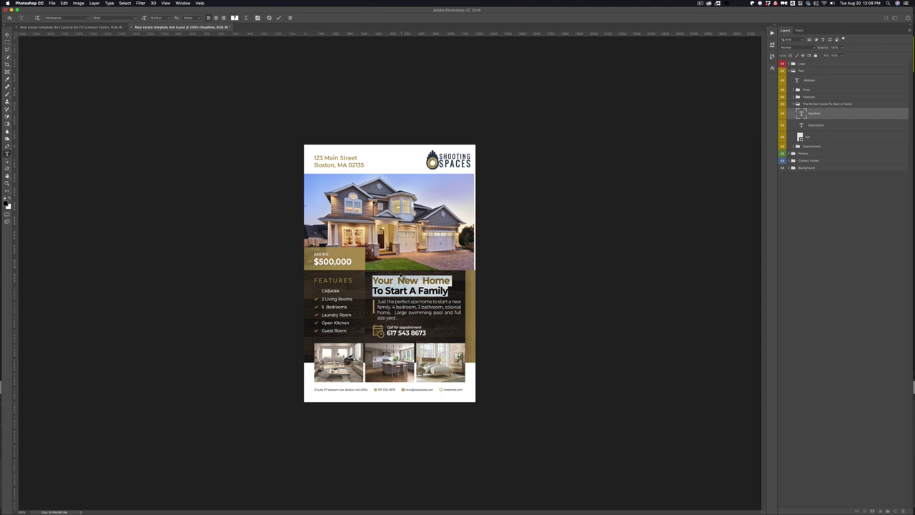
{"action": "left_click", "coordinate": [407, 280]}
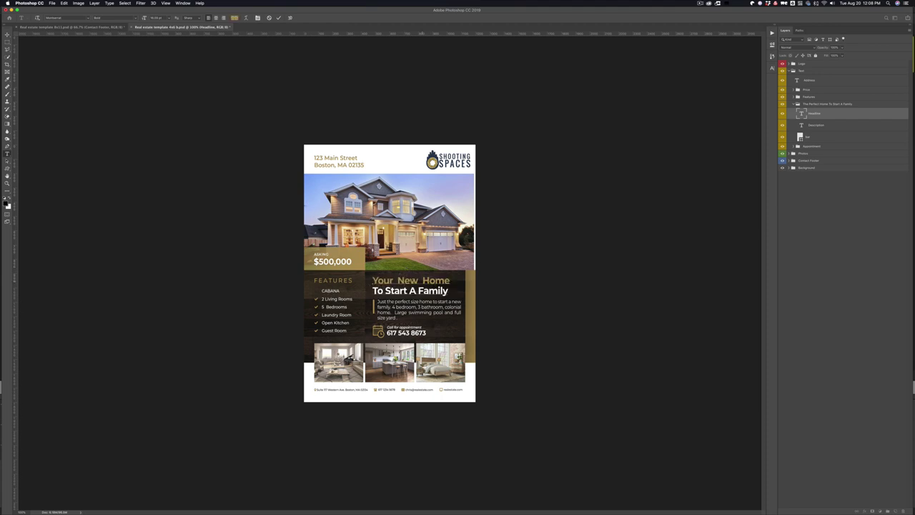
{"action": "triple_click", "coordinate": [410, 280]}
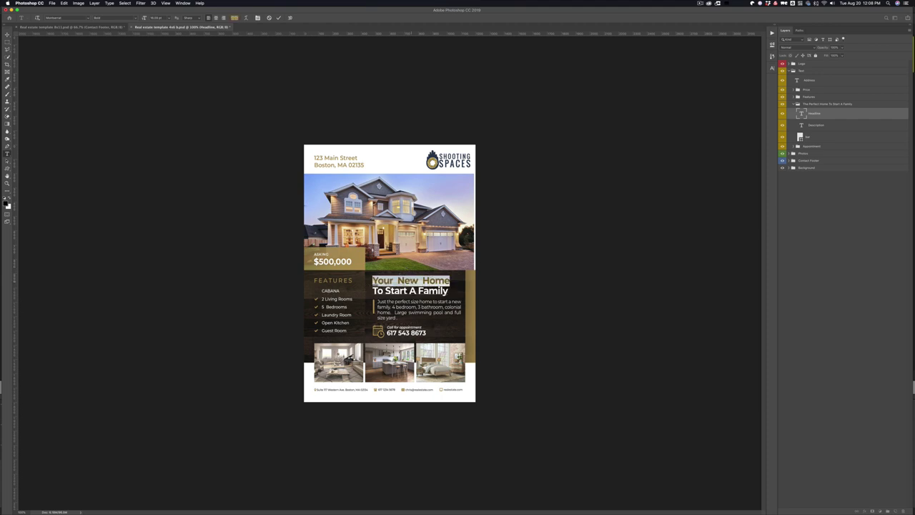
{"action": "type", "text": "New"}
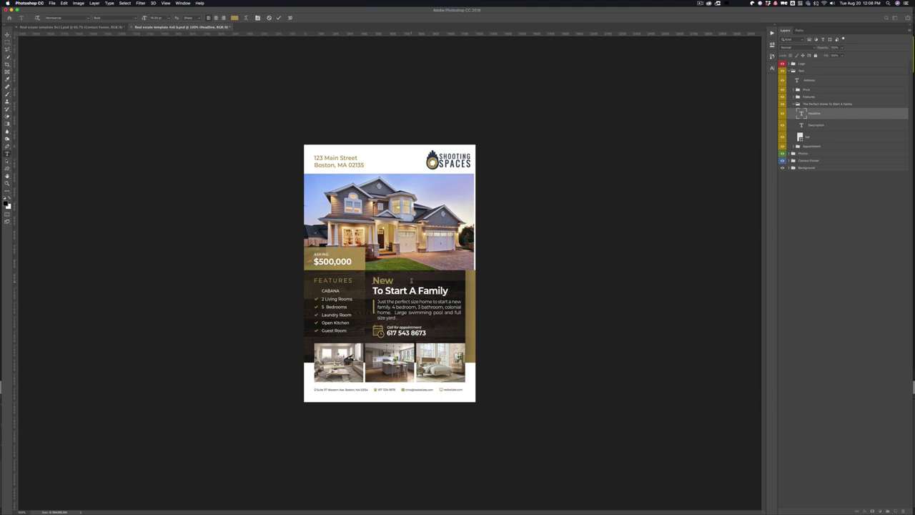
{"action": "type", "text": " To The Ma"}
{"action": "type", "text": "rkey"}
{"action": "type", "text": "t"}
{"action": "key", "text": "BackSpace"}
{"action": "key", "text": "BackSpace"}
{"action": "type", "text": "t"}
{"action": "triple_click", "coordinate": [397, 290]}
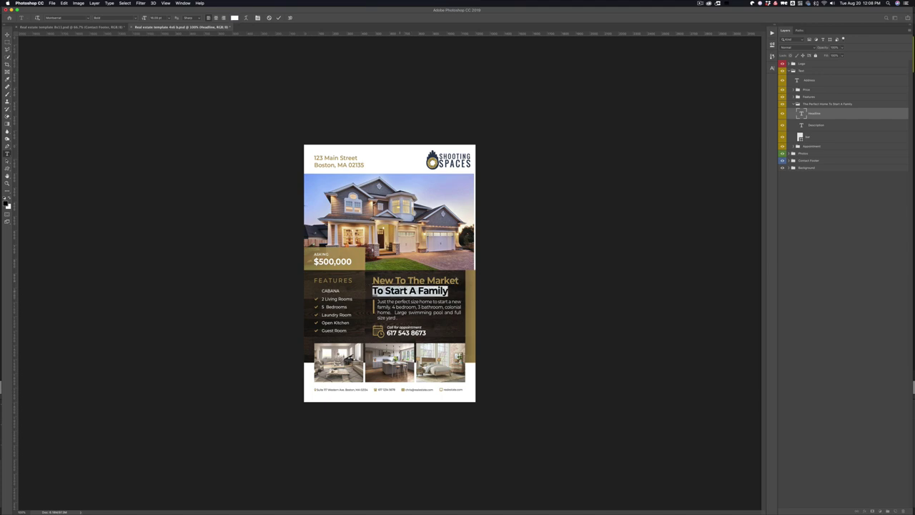
{"action": "type", "text": "Just Listed"}
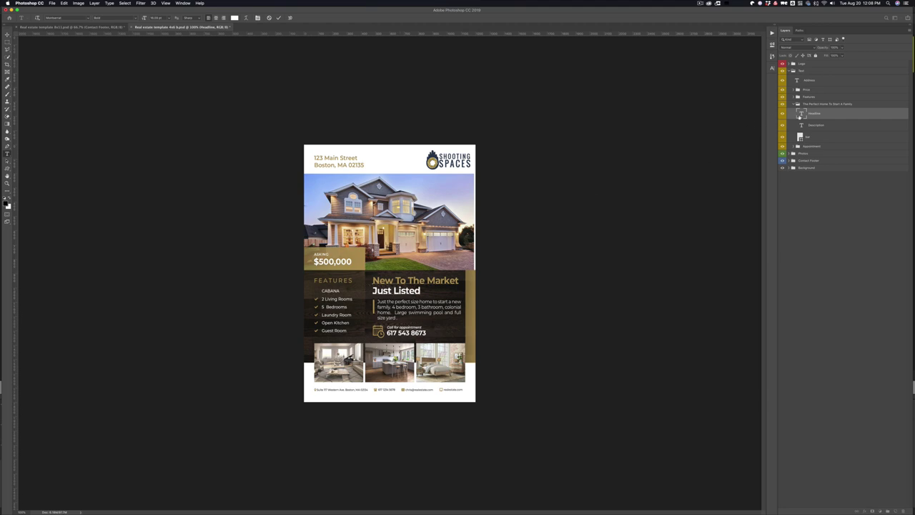
{"action": "key", "text": "super+Return"}
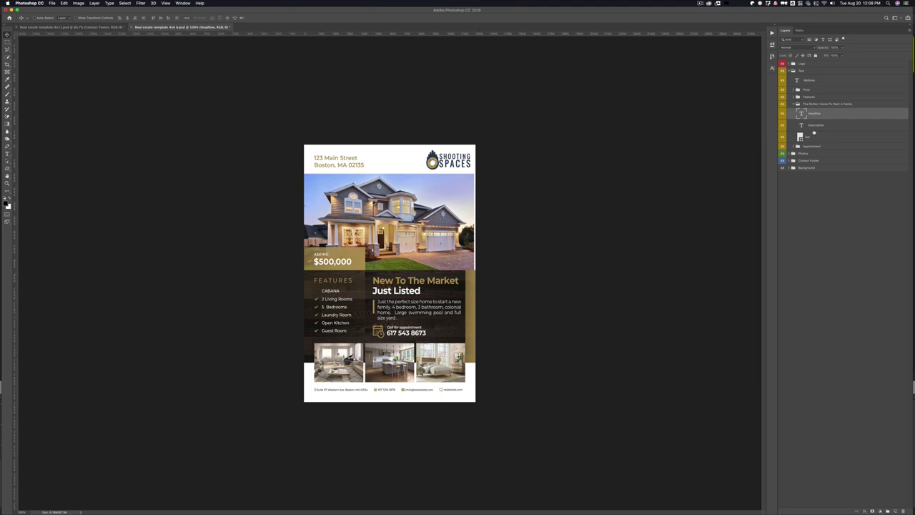
{"action": "double_click", "coordinate": [801, 125]}
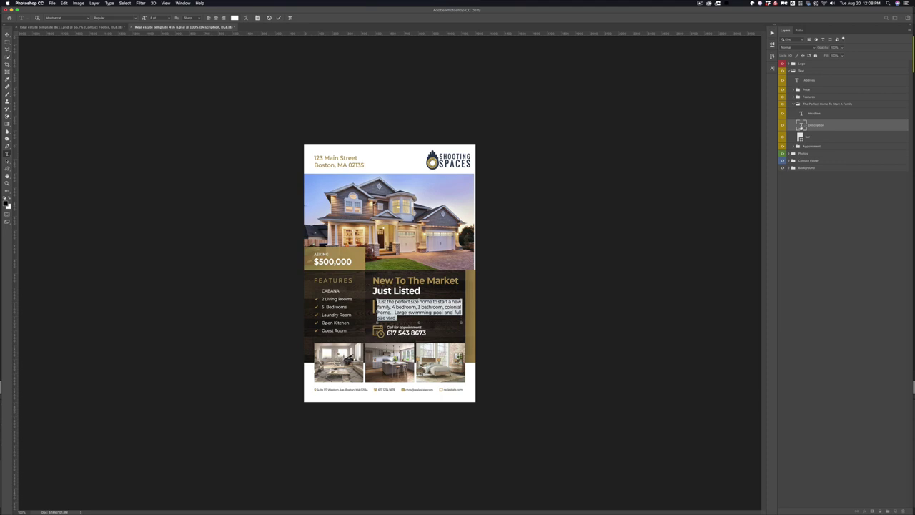
{"action": "left_click", "coordinate": [801, 126]}
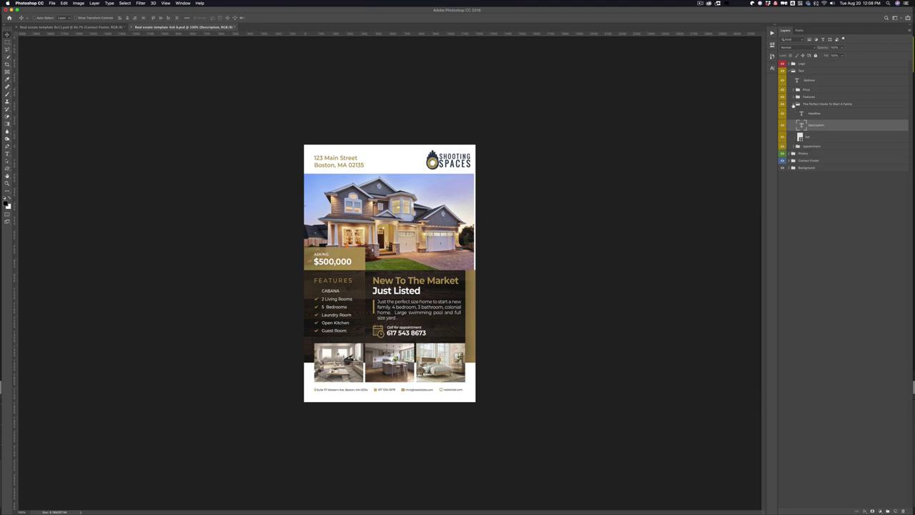
{"action": "left_click", "coordinate": [792, 104]}
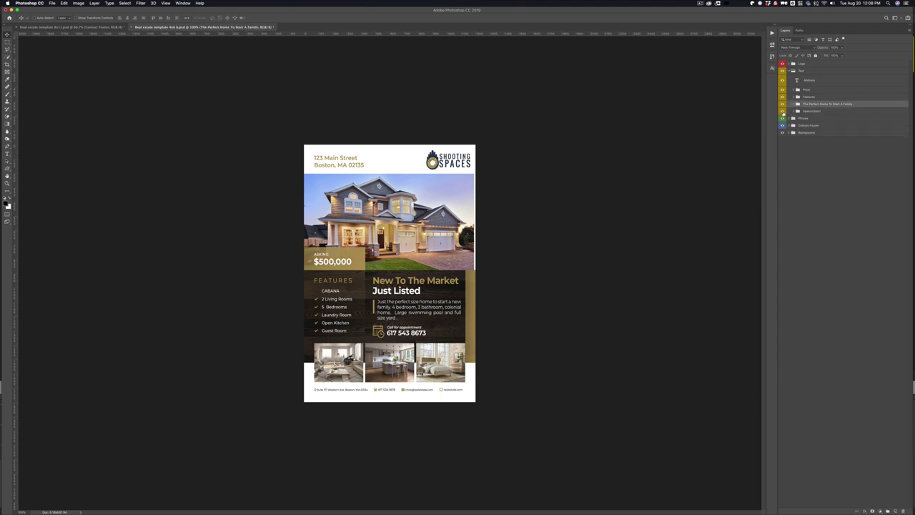
Replace 'Call' with 'Text' in the appointment label, leaving the phone number unchanged
{"action": "left_click", "coordinate": [793, 112]}
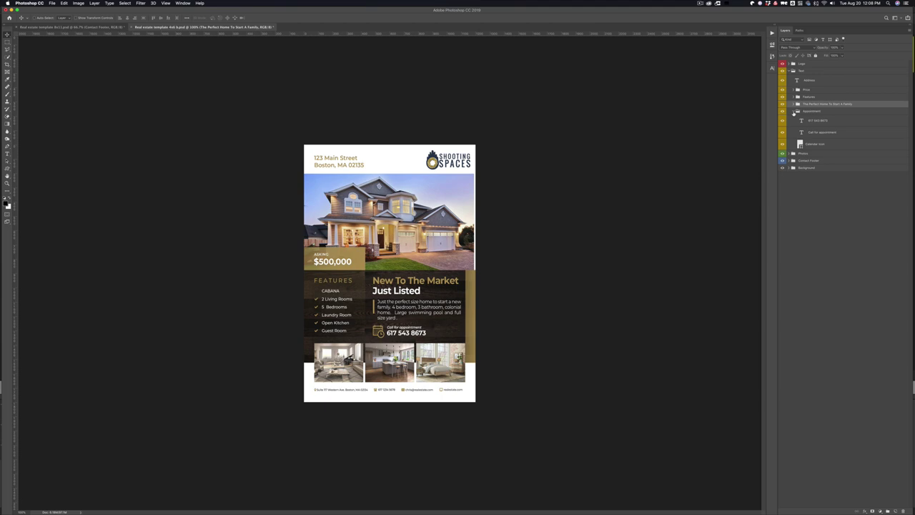
{"action": "left_click", "coordinate": [782, 144]}
{"action": "left_click", "coordinate": [782, 144]}
{"action": "double_click", "coordinate": [803, 133]}
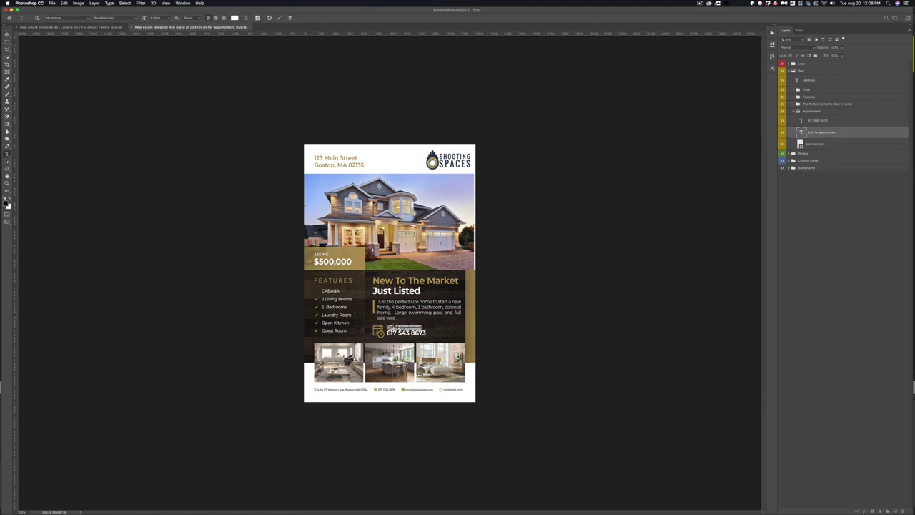
{"action": "left_click", "coordinate": [390, 327]}
{"action": "type", "text": "Text"}
{"action": "double_click", "coordinate": [801, 120]}
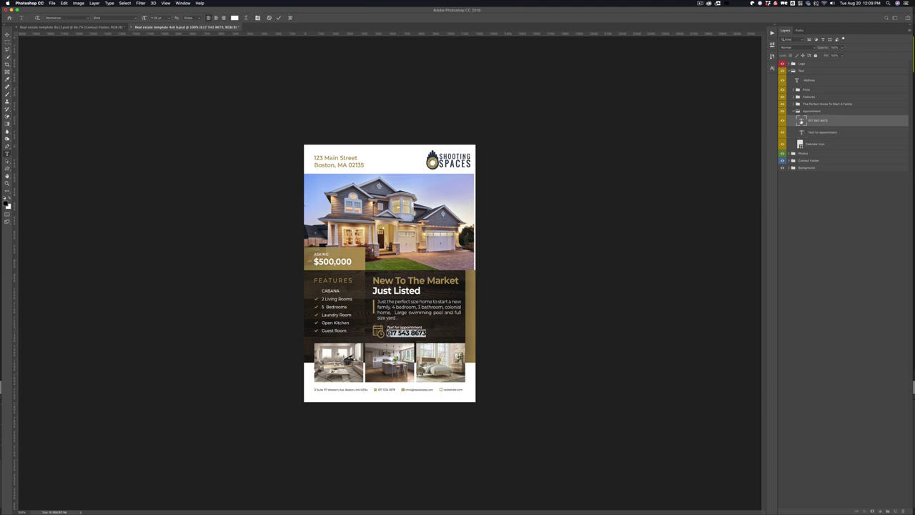
{"action": "key", "text": "Escape"}
{"action": "key", "text": "v"}
{"action": "left_click", "coordinate": [793, 112]}
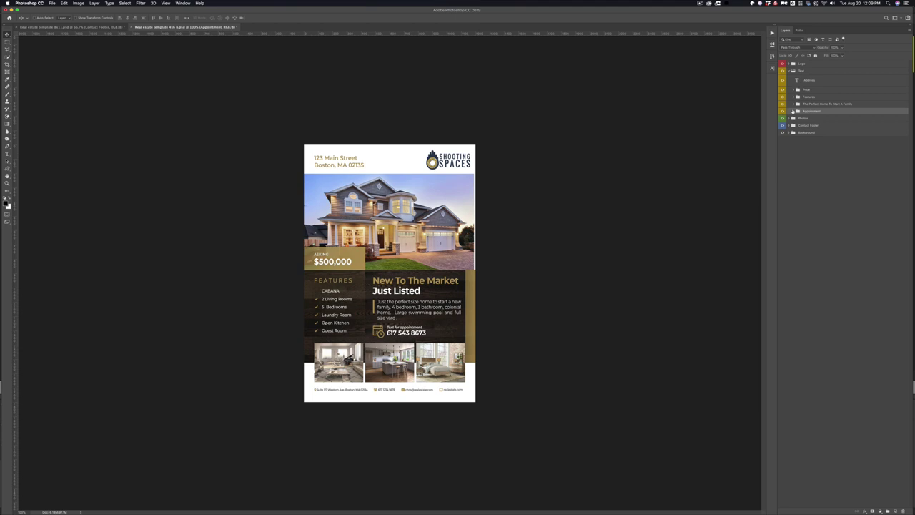
Open the Featured photo smart object inside Photos > Largest Photo
{"action": "left_click", "coordinate": [789, 70]}
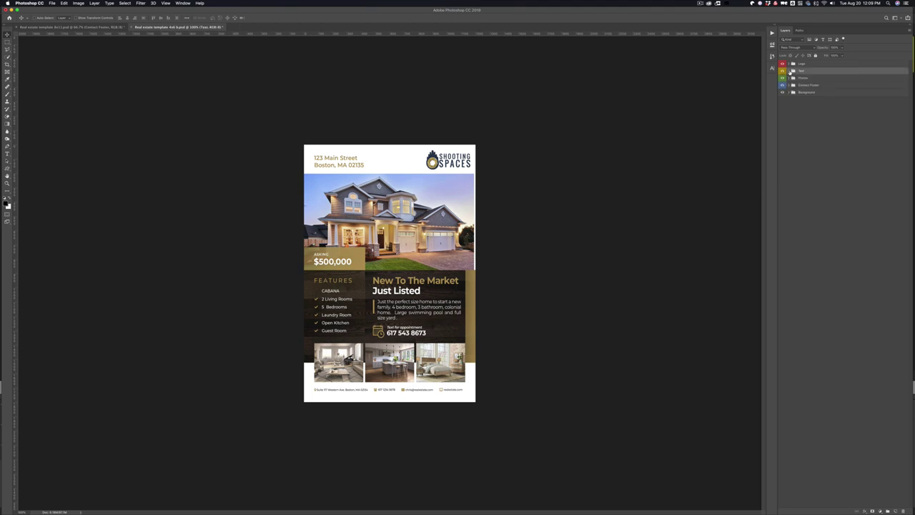
{"action": "left_click", "coordinate": [788, 78]}
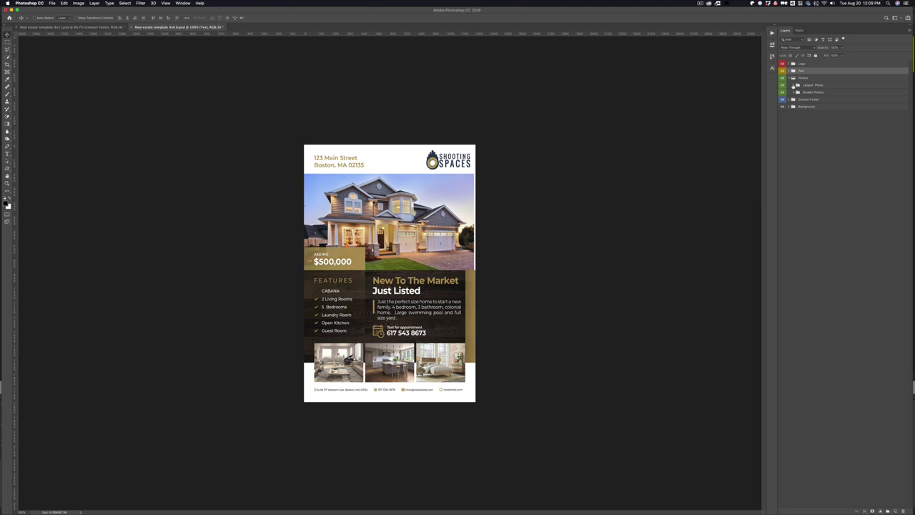
{"action": "left_click", "coordinate": [794, 85]}
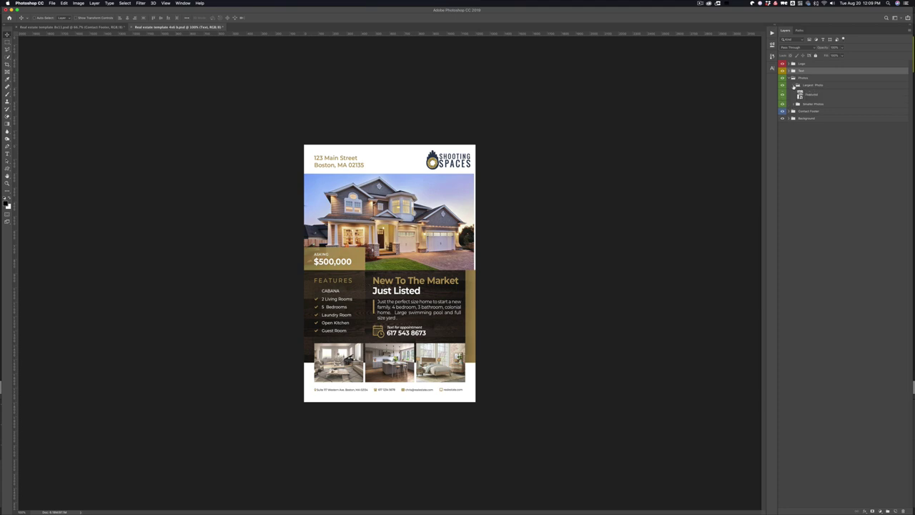
{"action": "left_click", "coordinate": [800, 95]}
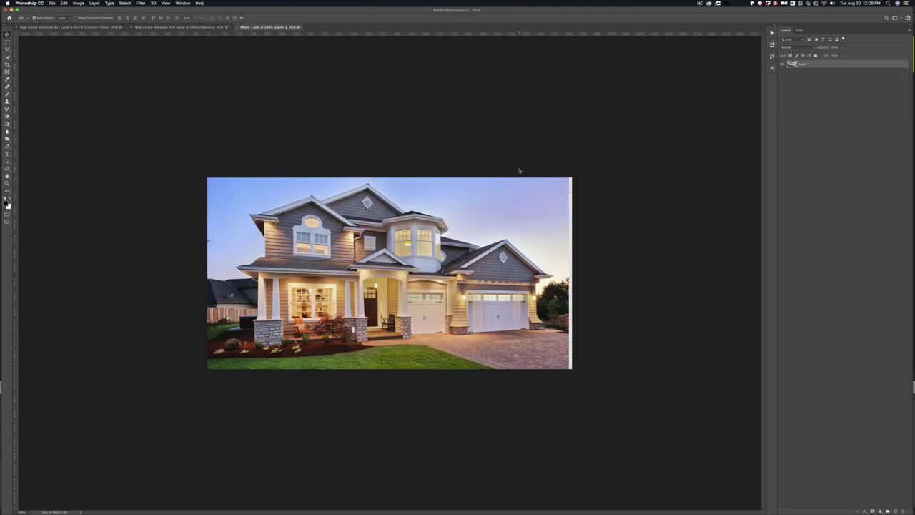
Place Main Image.jpg enlarged to fill the frame, delete the old photo layer, then save and close
{"action": "key", "text": "super+o"}
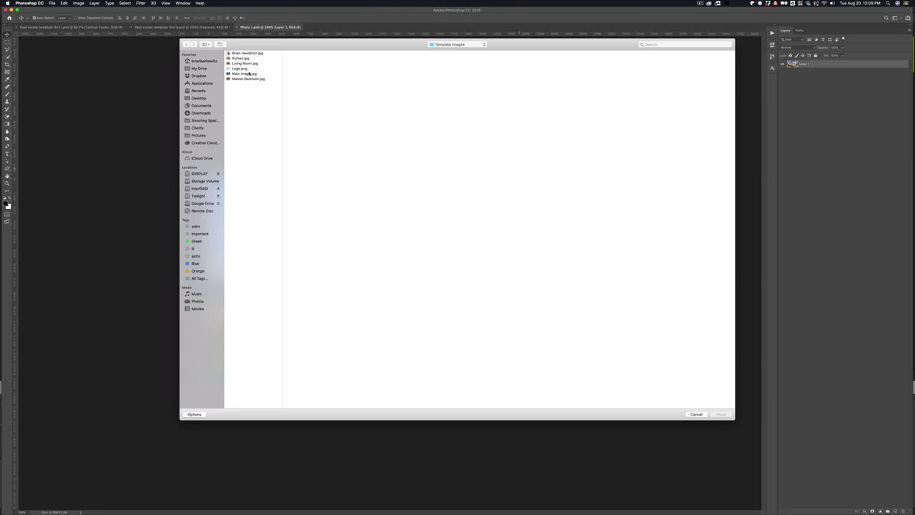
{"action": "left_click", "coordinate": [248, 72]}
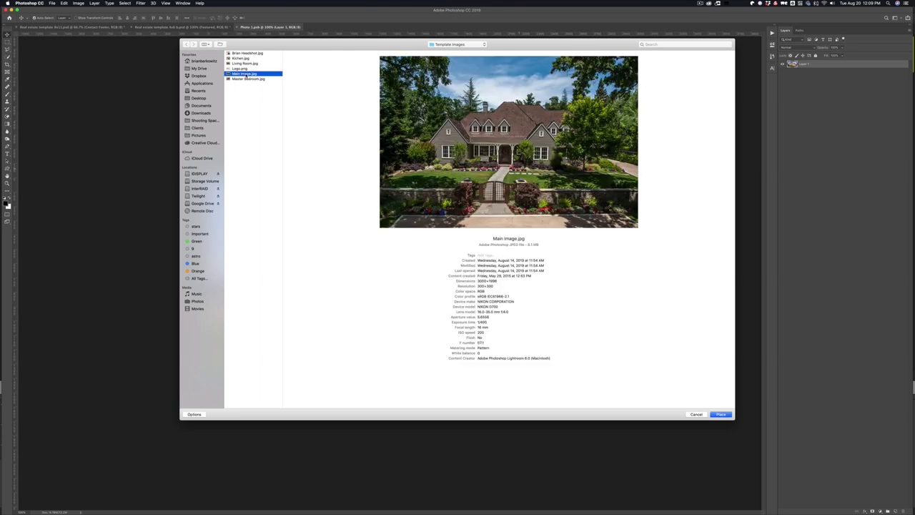
{"action": "key", "text": "Return"}
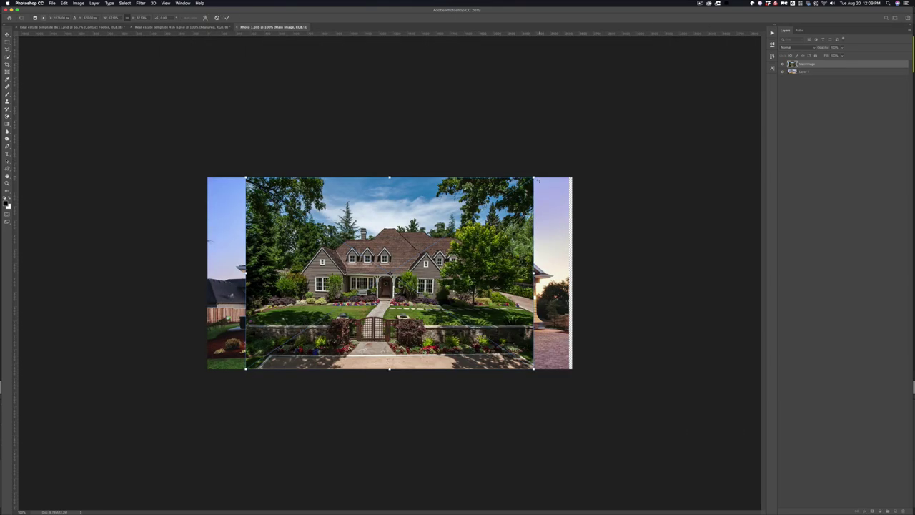
{"action": "left_click_drag", "start_coordinate": [534, 178], "coordinate": [582, 153]}
{"action": "key", "text": "Return"}
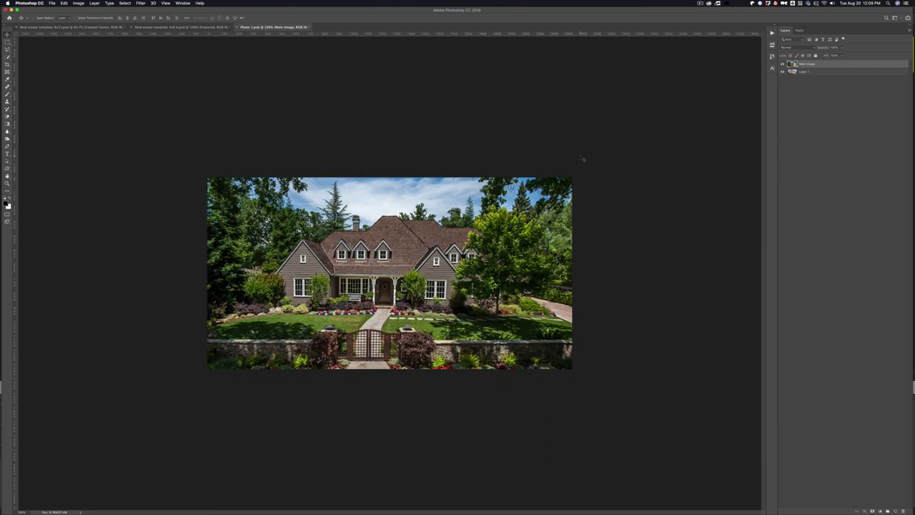
{"action": "left_click", "coordinate": [816, 73]}
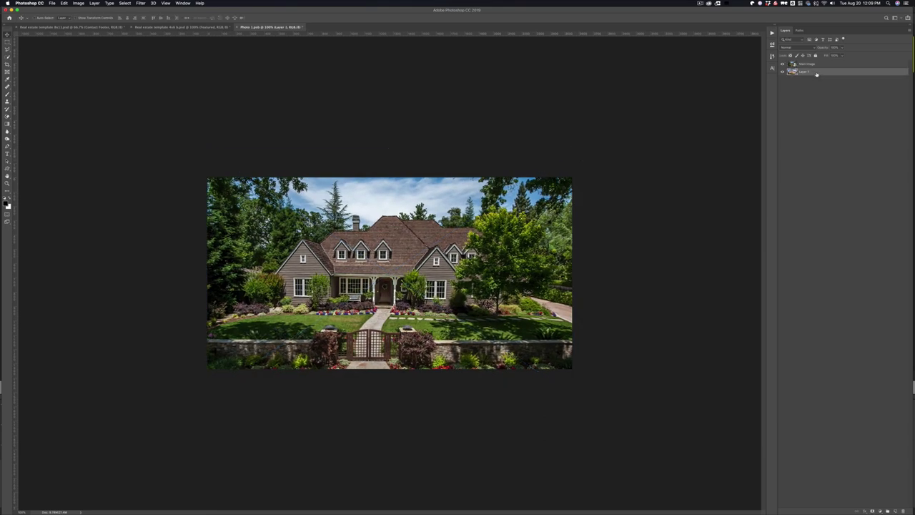
{"action": "key", "text": "Delete"}
{"action": "key", "text": "super+s"}
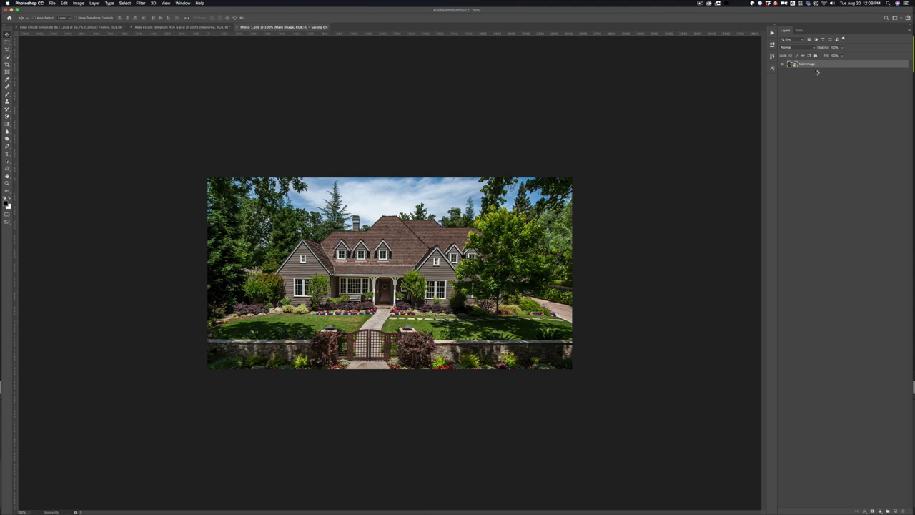
{"action": "key", "text": "super+w"}
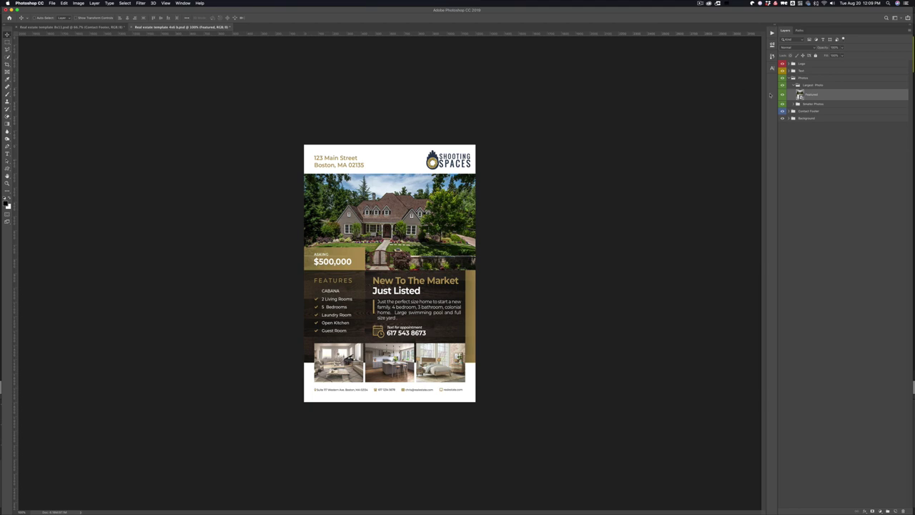
Replace the left small photo's smart object contents with the Master Bedroom image, scaled to fill
{"action": "left_click", "coordinate": [791, 87]}
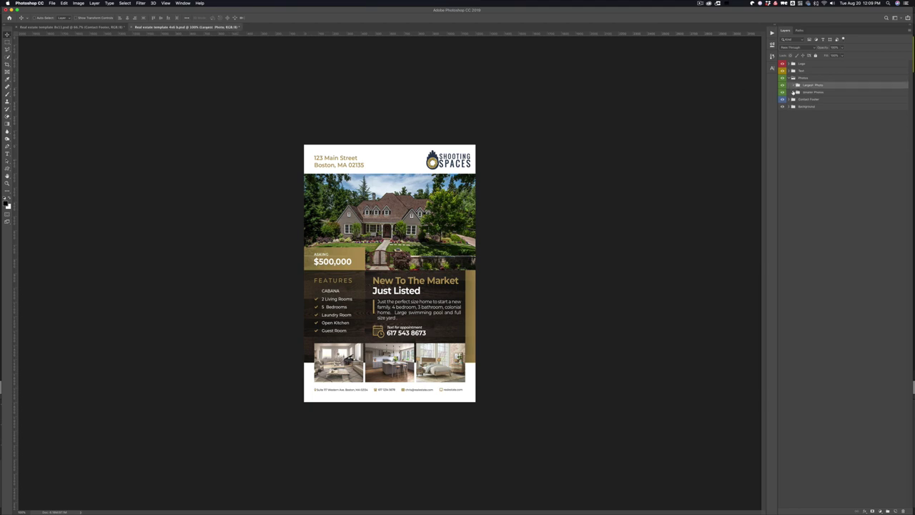
{"action": "left_click", "coordinate": [797, 92]}
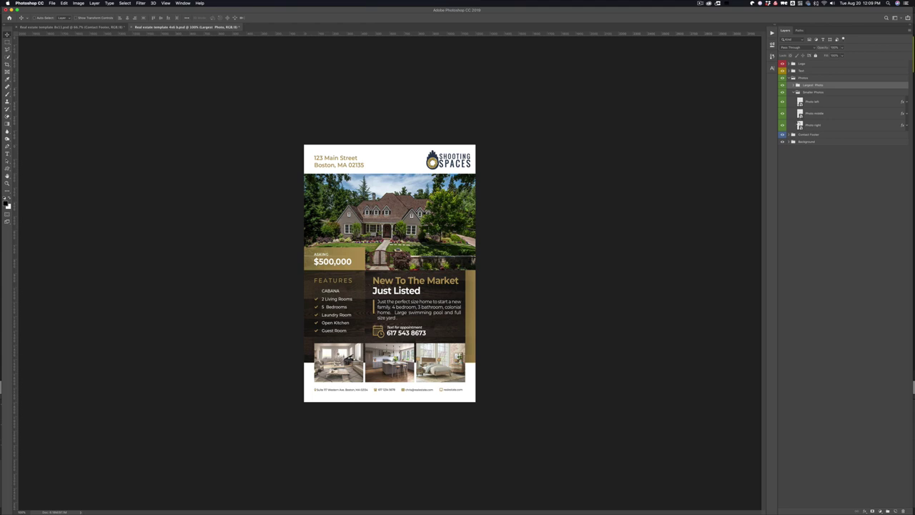
{"action": "double_click", "coordinate": [799, 101]}
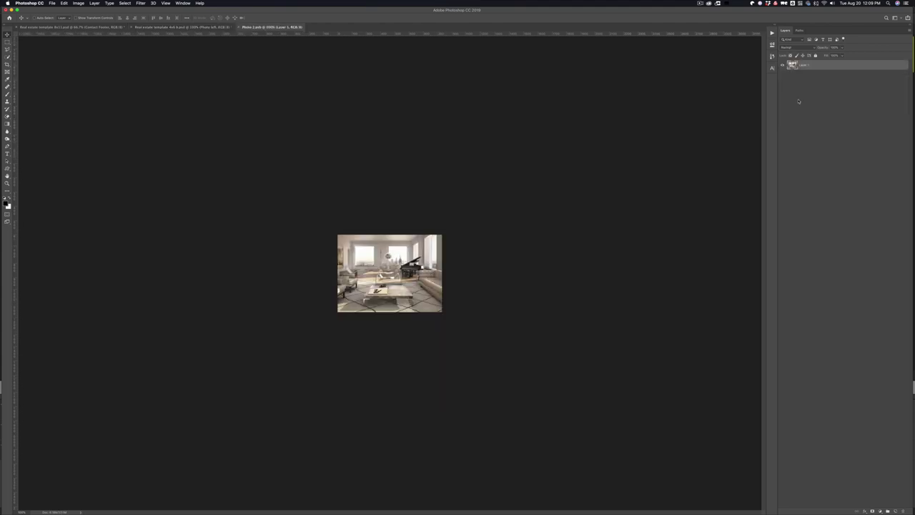
{"action": "key", "text": "super+o"}
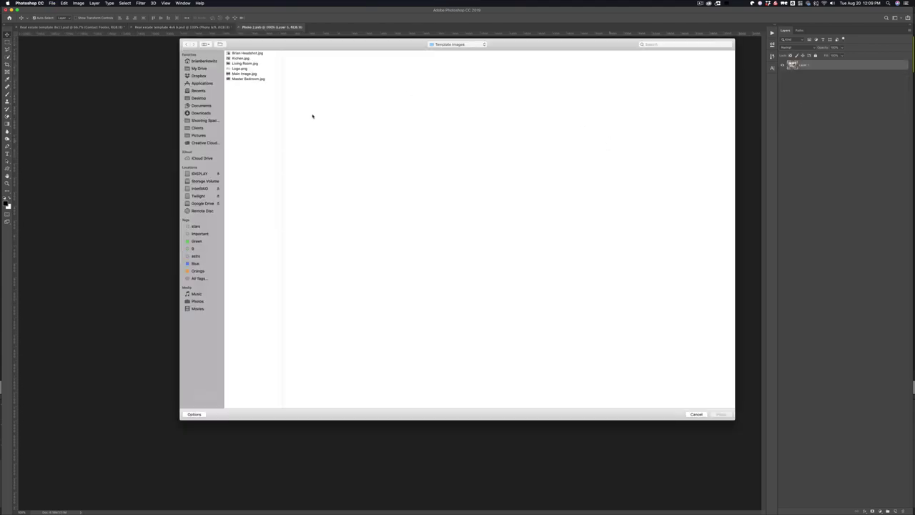
{"action": "left_click", "coordinate": [245, 78]}
{"action": "double_click", "coordinate": [245, 79]}
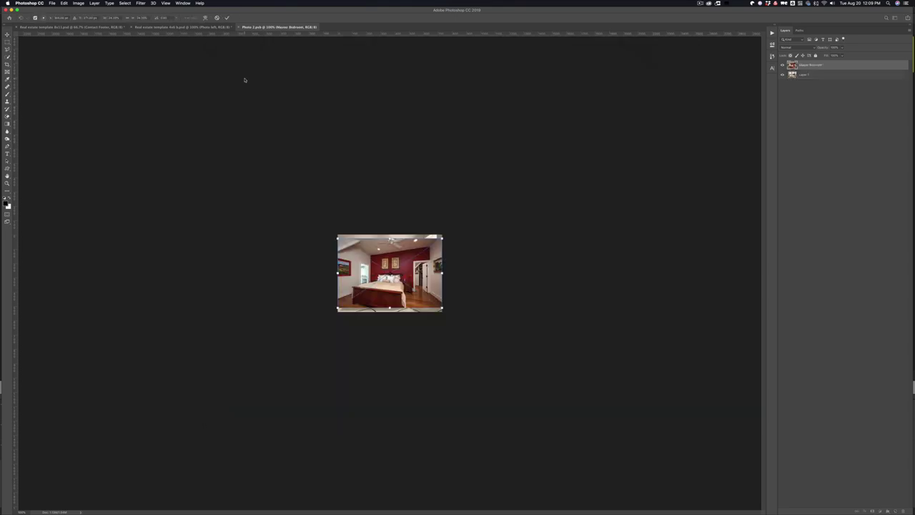
{"action": "left_click_drag", "start_coordinate": [443, 235], "coordinate": [448, 233]}
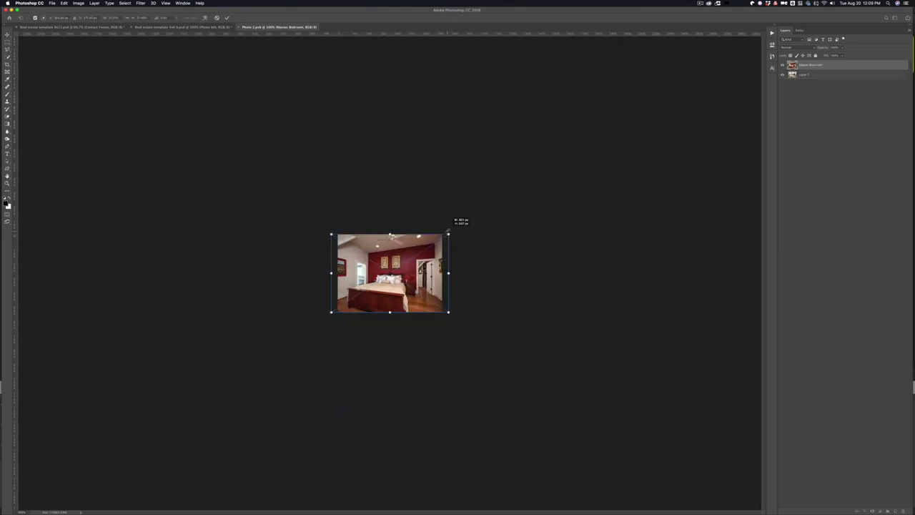
{"action": "key", "text": "Return"}
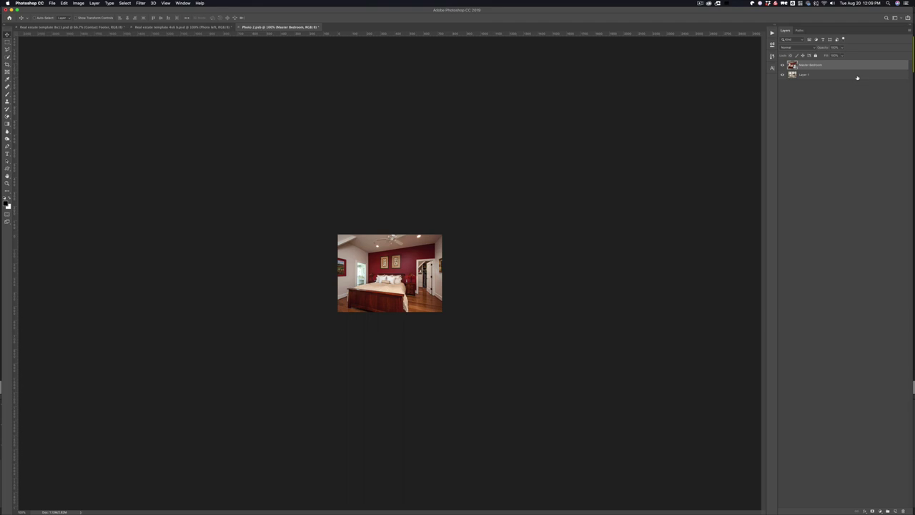
{"action": "left_click", "coordinate": [857, 76]}
{"action": "key", "text": "BackSpace"}
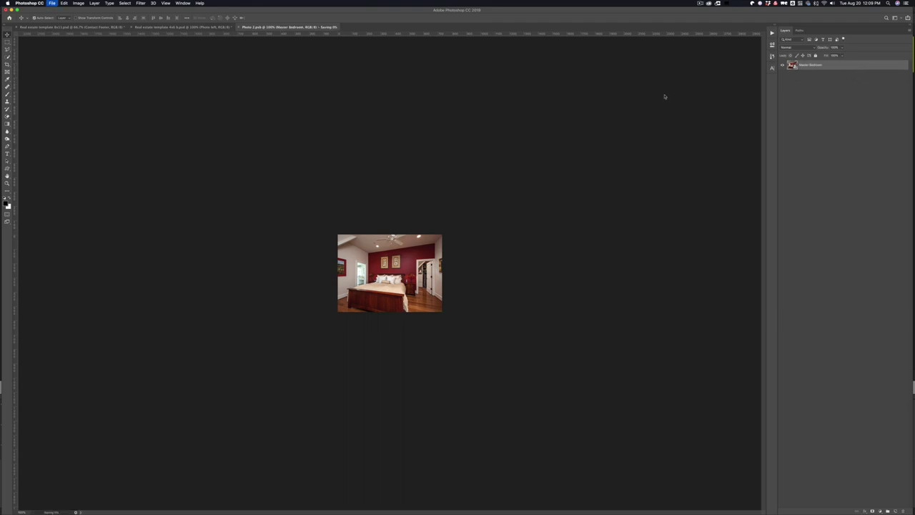
{"action": "key", "text": "super+s"}
{"action": "key", "text": "super+w"}
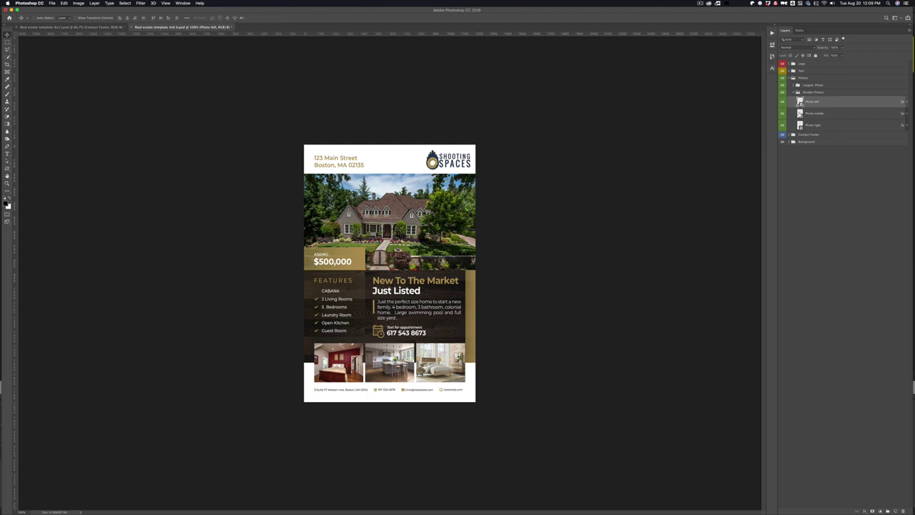
Place the Living Room image into the middle small photo's smart object, scaled to fill, and save
{"action": "double_click", "coordinate": [800, 115]}
{"action": "key", "text": "super+o"}
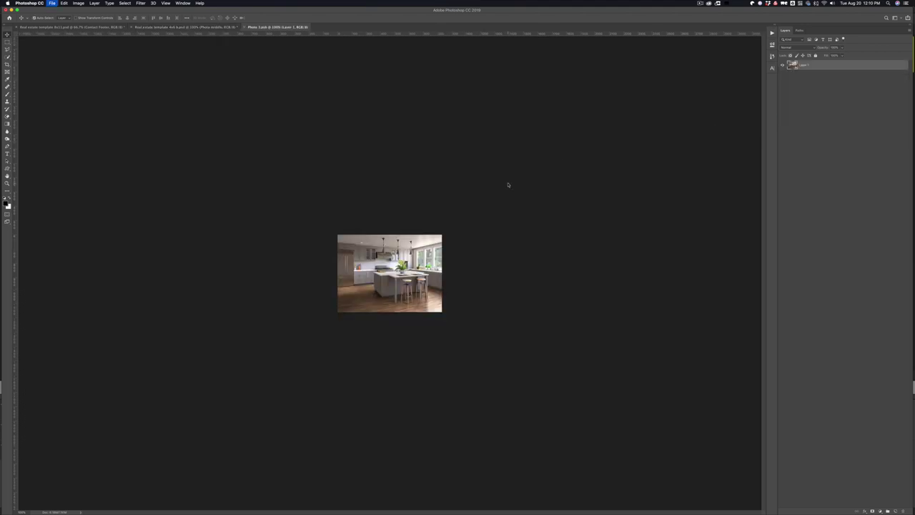
{"action": "left_click", "coordinate": [256, 64]}
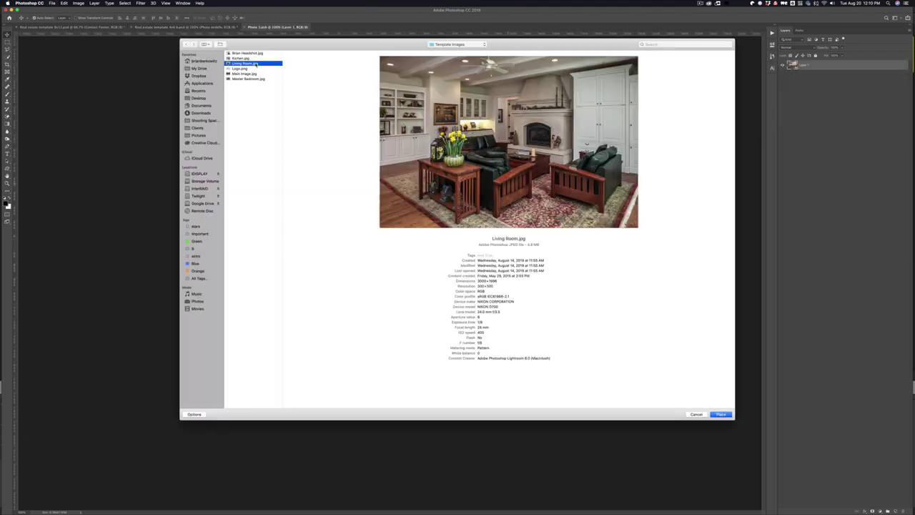
{"action": "key", "text": "Return"}
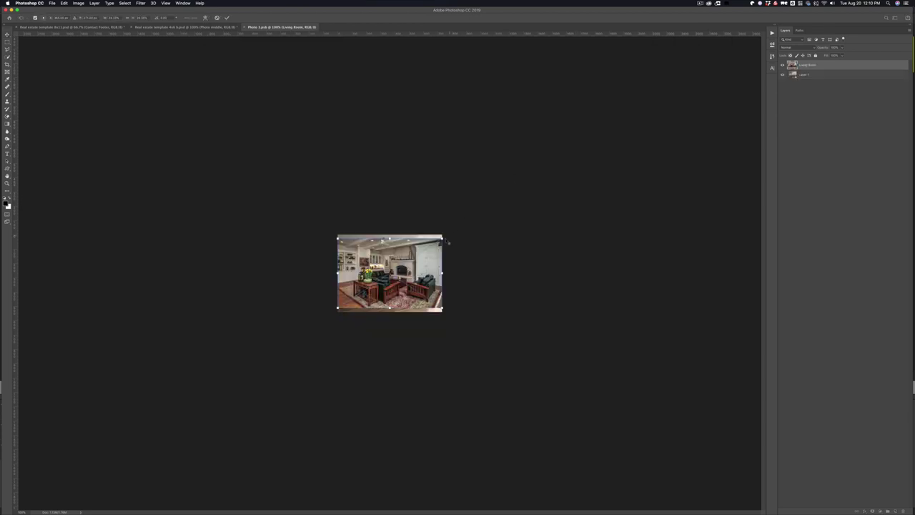
{"action": "left_click_drag", "start_coordinate": [443, 235], "coordinate": [450, 231]}
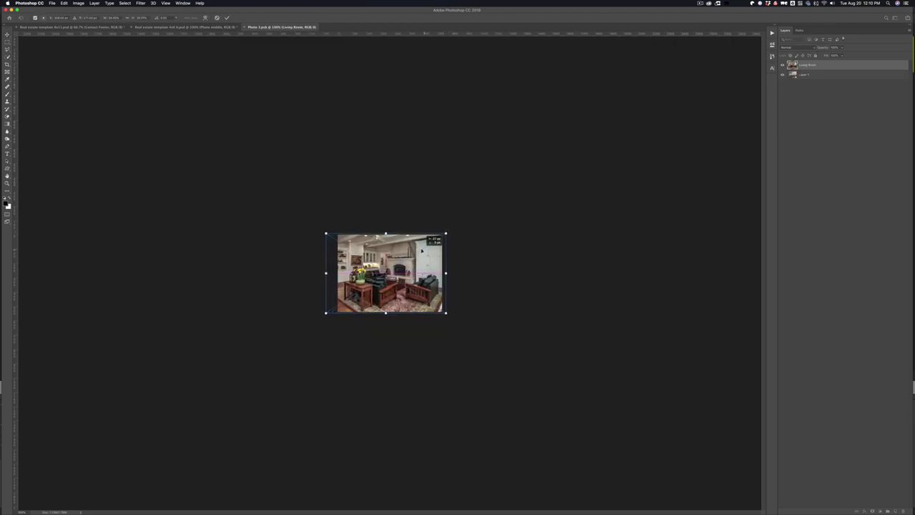
{"action": "key", "text": "Return"}
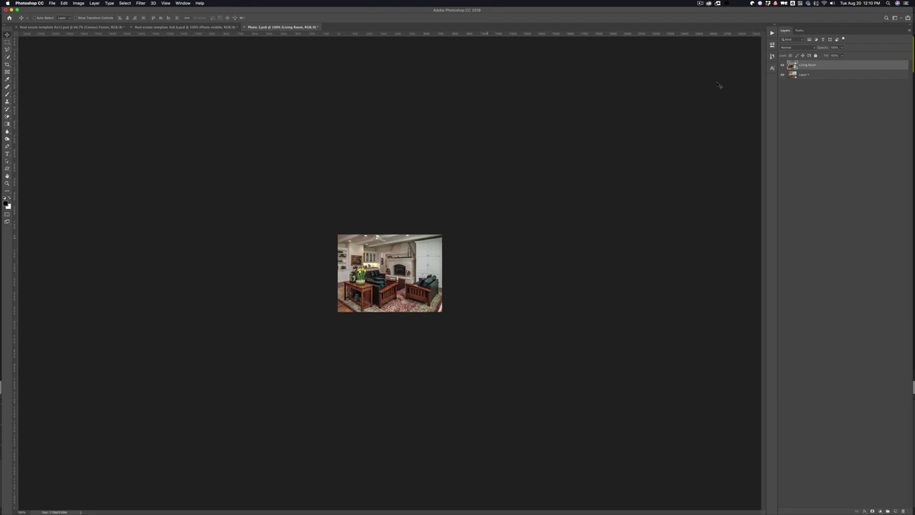
{"action": "left_click", "coordinate": [807, 75]}
{"action": "key", "text": "super+s"}
{"action": "key", "text": "super+w"}
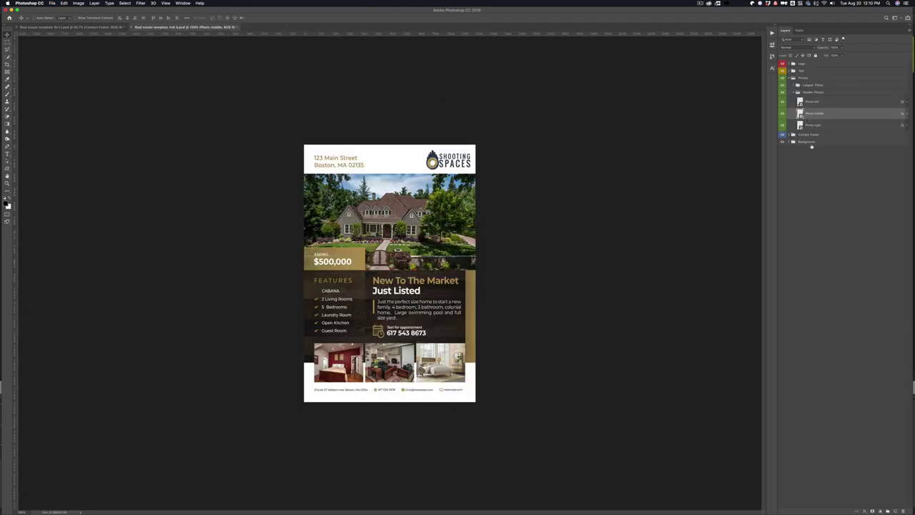
Swap the right small photo for the Kitchen image, deleting the old photo layer
{"action": "double_click", "coordinate": [800, 125]}
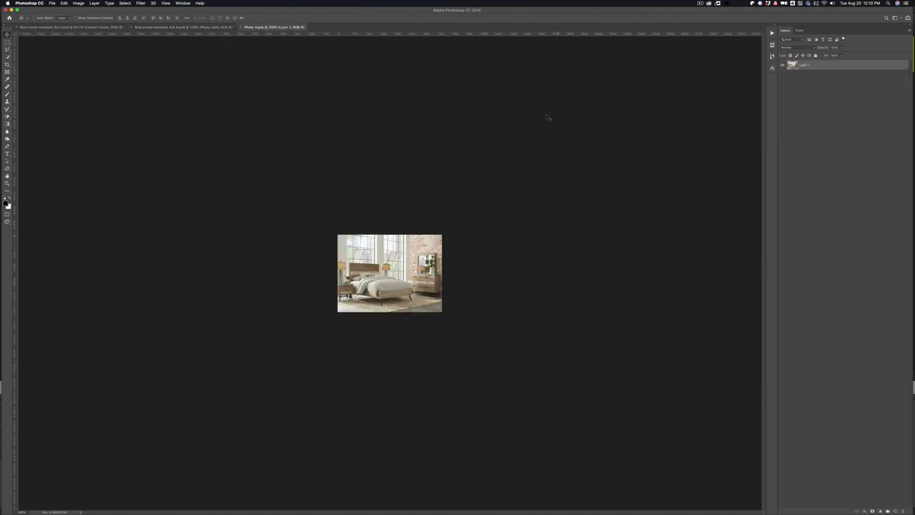
{"action": "key", "text": "super+shift+p"}
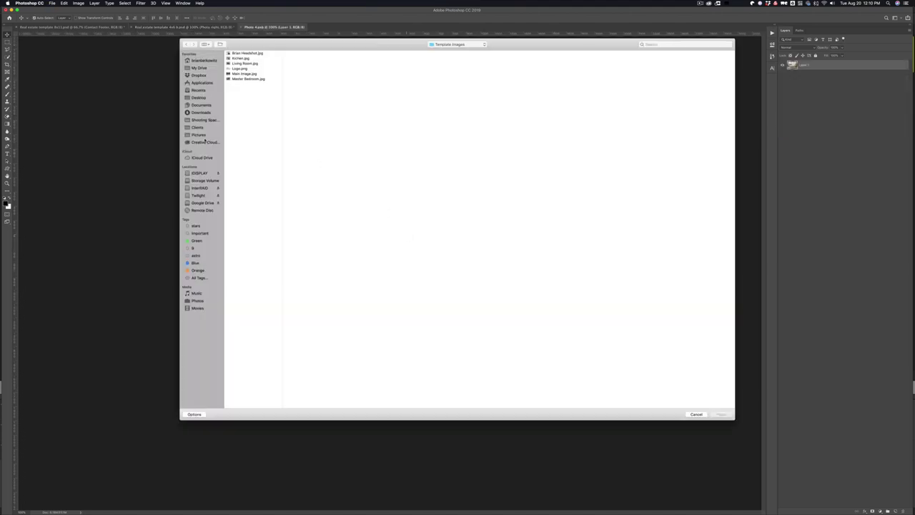
{"action": "left_click", "coordinate": [252, 57]}
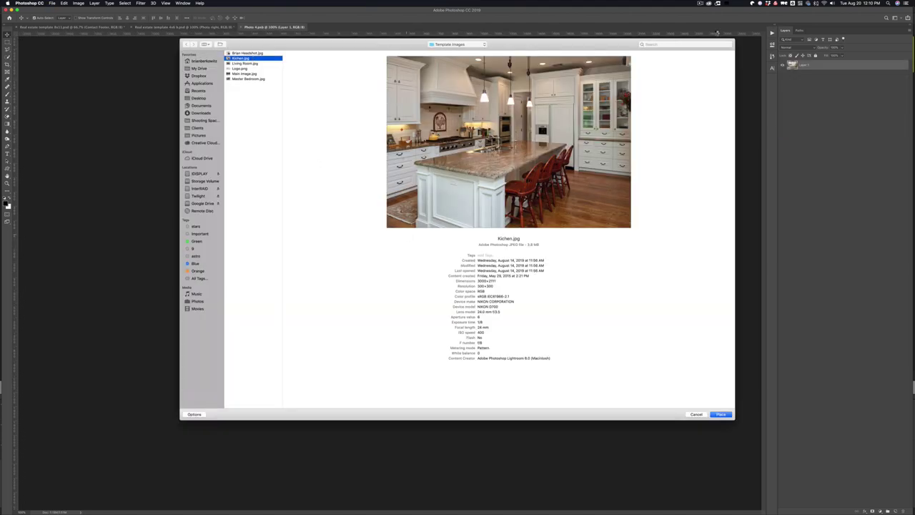
{"action": "key", "text": "Return"}
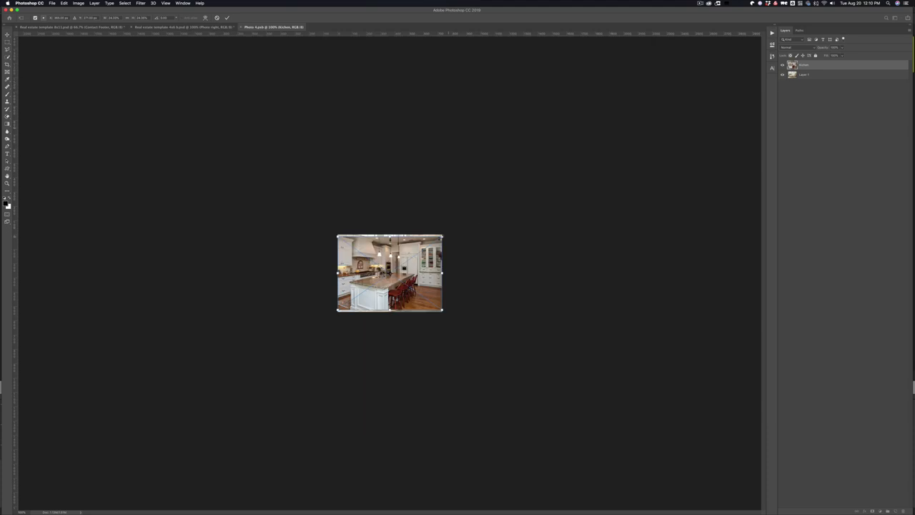
{"action": "left_click_drag", "start_coordinate": [442, 235], "coordinate": [447, 232]}
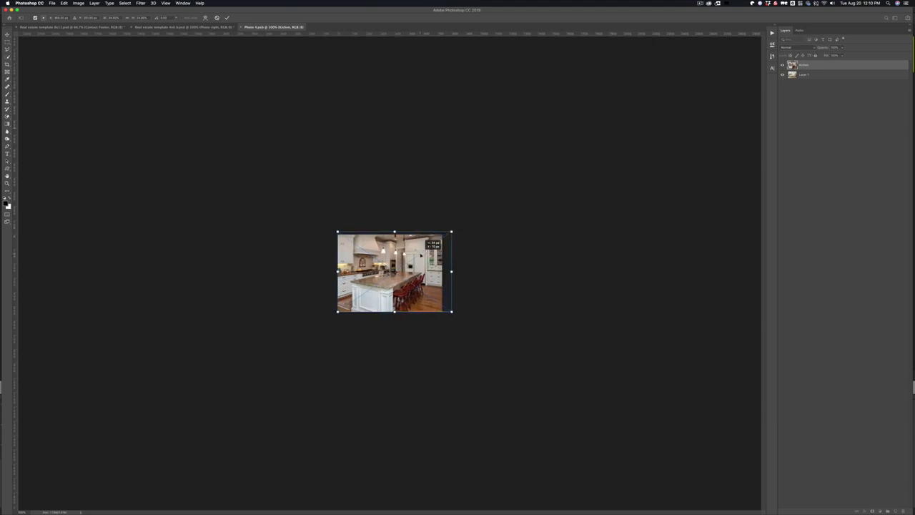
{"action": "key", "text": "Return"}
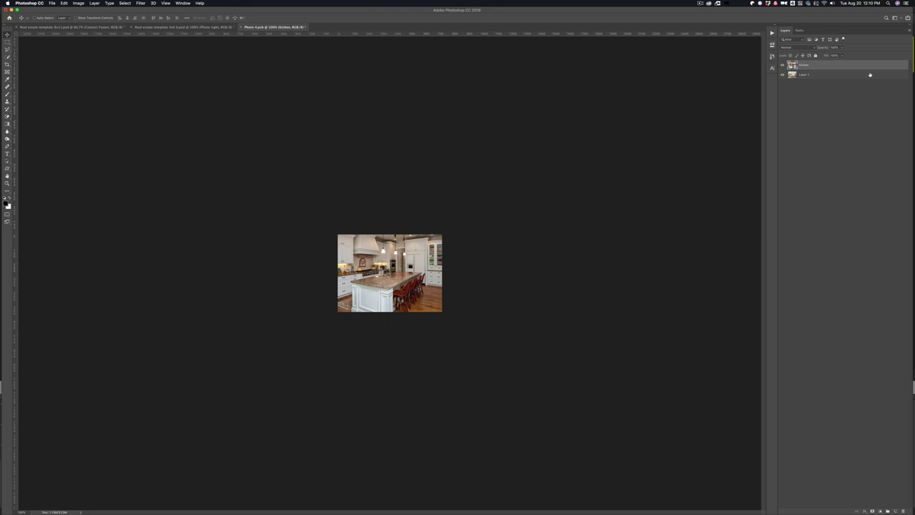
{"action": "left_click", "coordinate": [869, 74]}
{"action": "key", "text": "BackSpace"}
{"action": "key", "text": "super+w"}
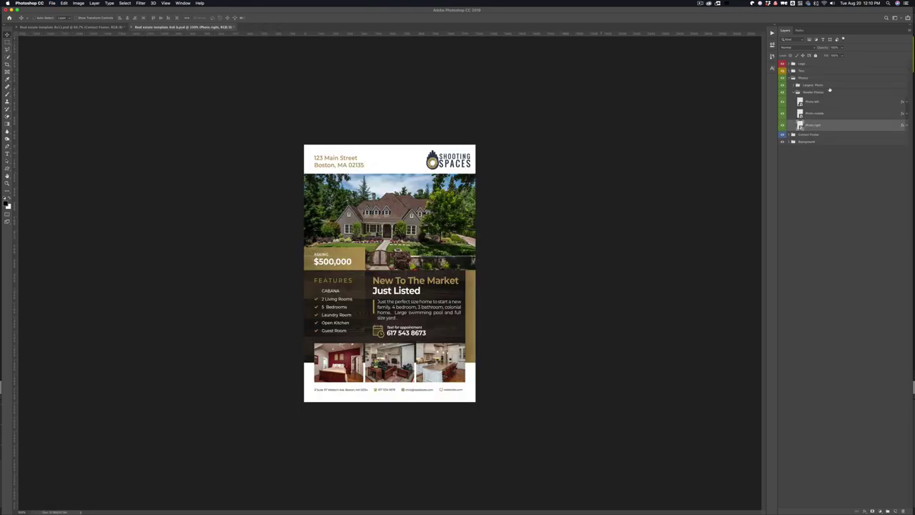
{"action": "left_click", "coordinate": [789, 78]}
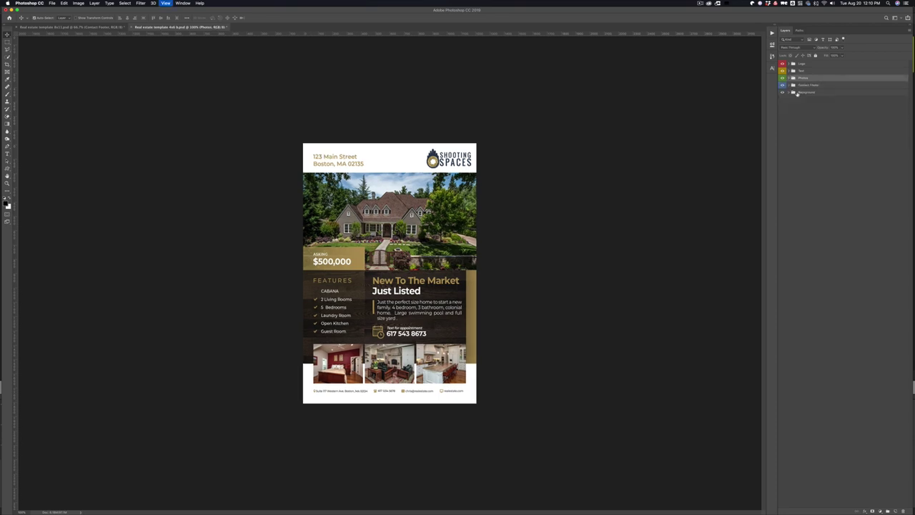
{"action": "key", "text": "super+equal"}
{"action": "left_click_drag", "start_coordinate": [684, 239], "coordinate": [684, 141]}
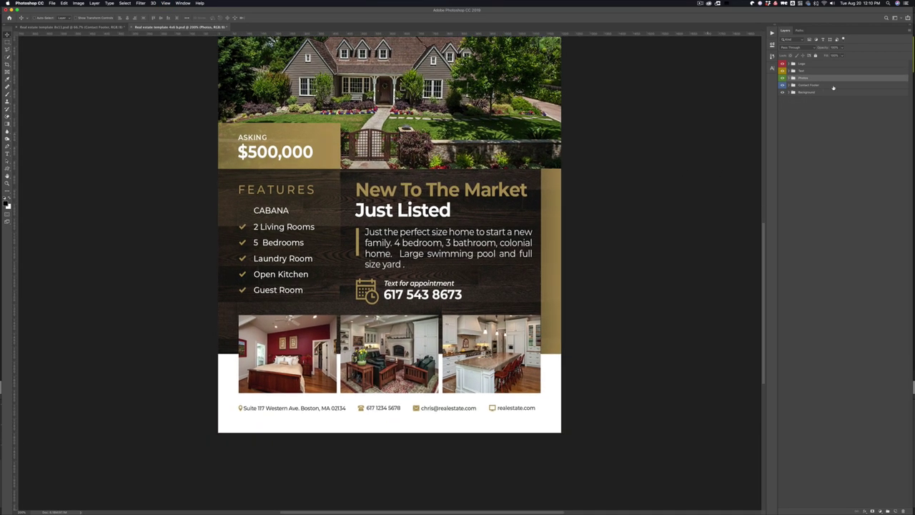
{"action": "left_click", "coordinate": [788, 85]}
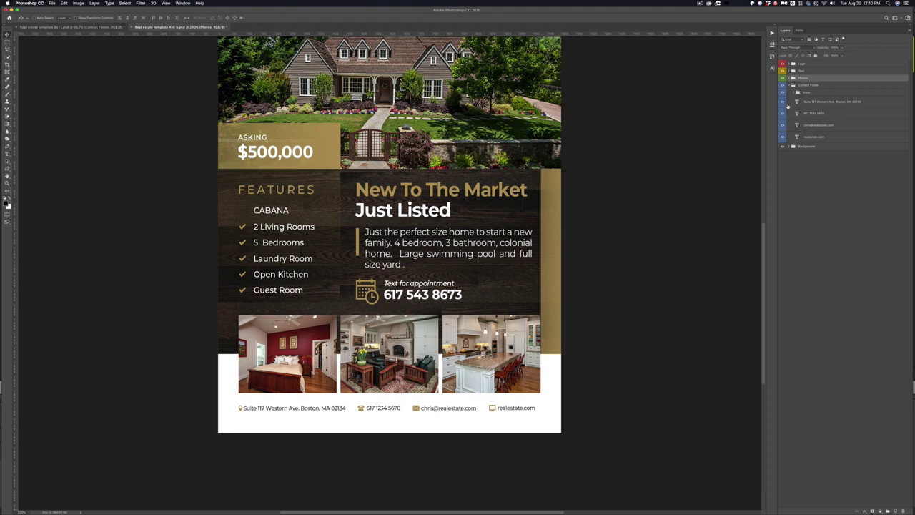
{"action": "left_click", "coordinate": [782, 94]}
{"action": "left_click", "coordinate": [782, 94]}
{"action": "left_click", "coordinate": [794, 92]}
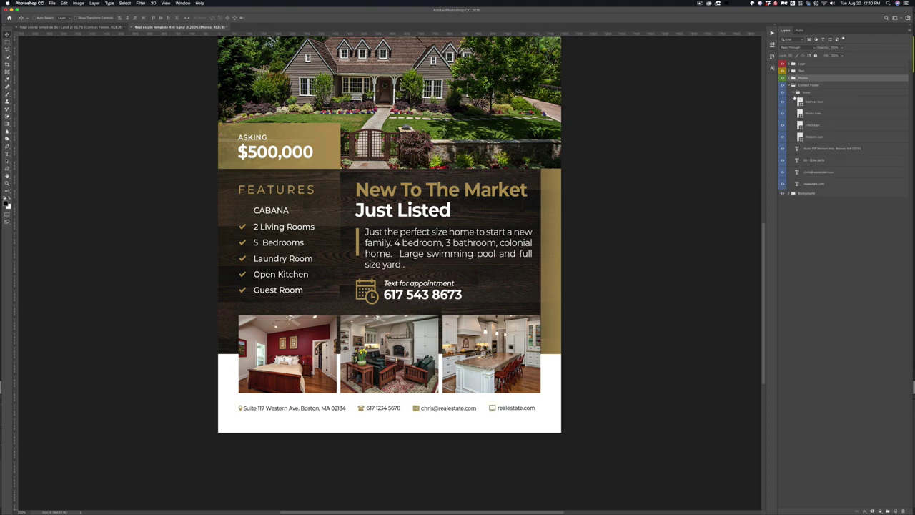
{"action": "left_click", "coordinate": [781, 114]}
{"action": "left_click", "coordinate": [782, 114]}
{"action": "left_click", "coordinate": [792, 93]}
{"action": "left_click", "coordinate": [792, 94]}
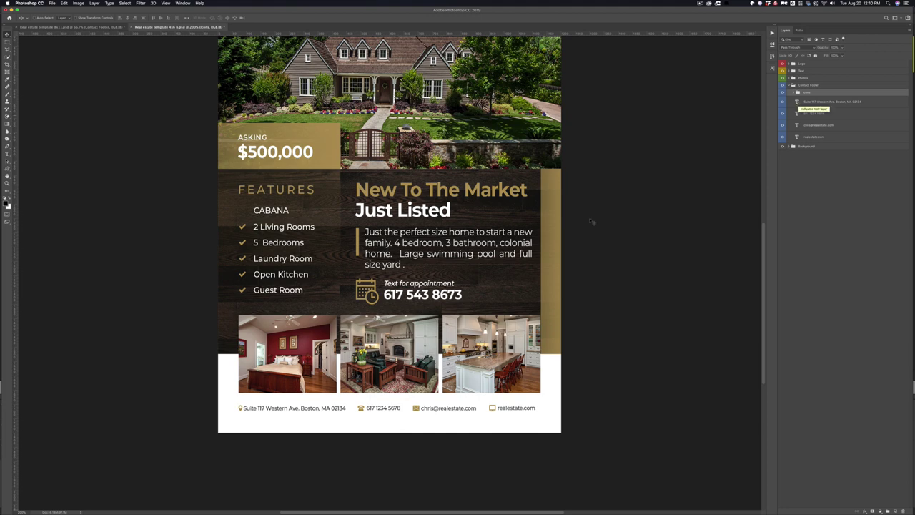
{"action": "scroll", "coordinate": [594, 219], "scroll_direction": "up", "scroll_amount": 5}
{"action": "scroll", "coordinate": [593, 219], "scroll_direction": "down", "scroll_amount": 3}
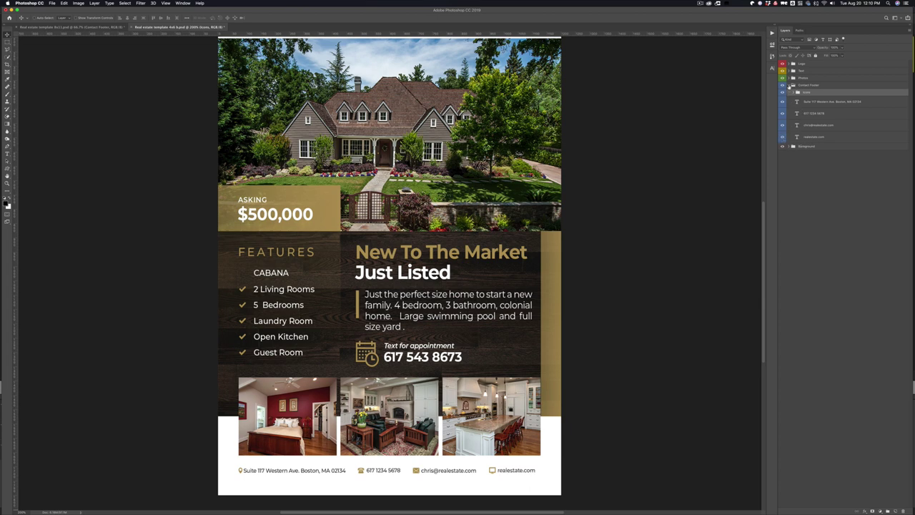
{"action": "left_click", "coordinate": [788, 85]}
{"action": "key", "text": "super+minus"}
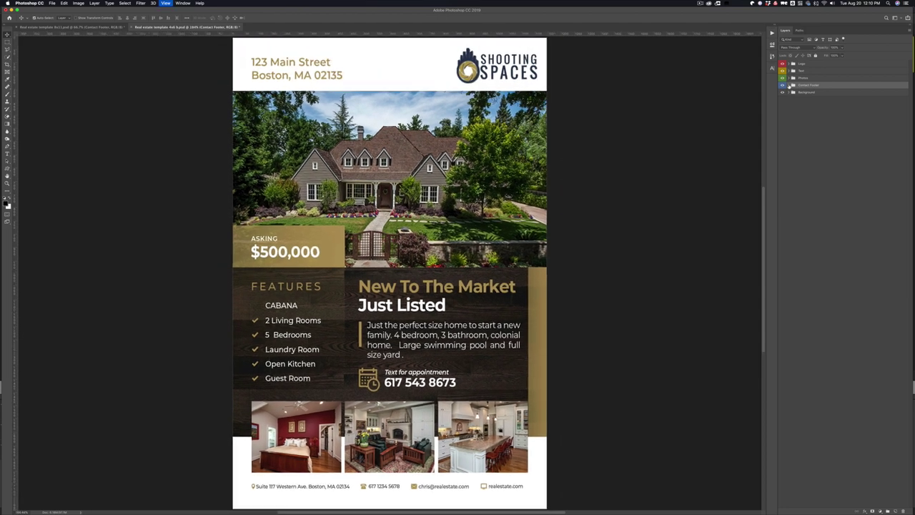